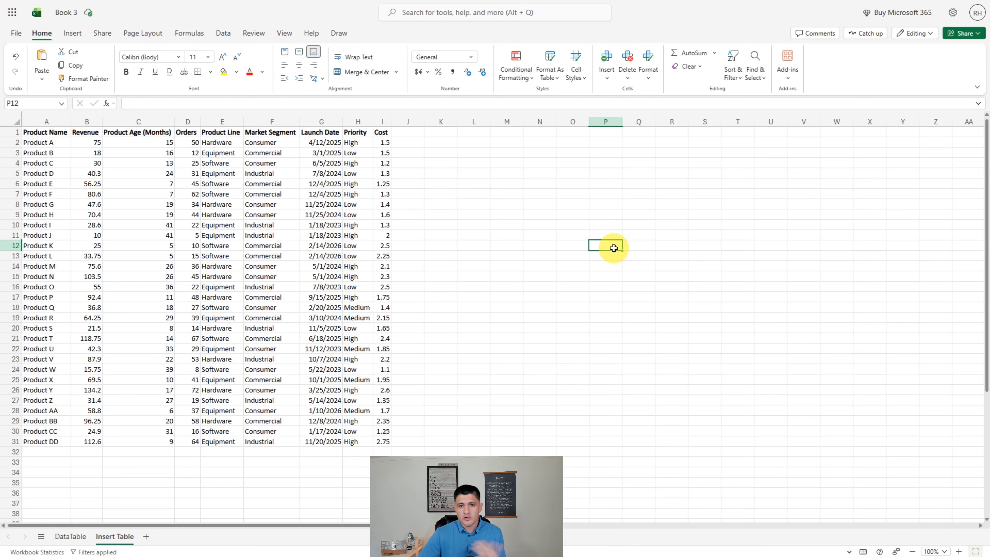
Narrow columns A, B and C of the product data so their contents are cut off
{"action": "left_click_drag", "start_coordinate": [389, 436], "coordinate": [78, 124]}
{"action": "left_click_drag", "start_coordinate": [150, 121], "coordinate": [113, 126]}
{"action": "left_click", "coordinate": [124, 163]}
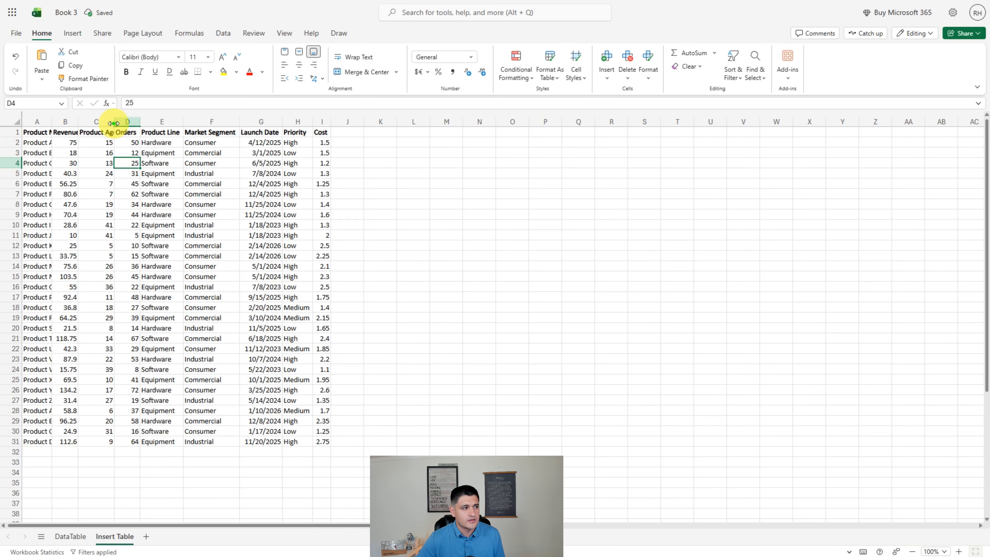
Fit the widths of columns C, B and A individually to their contents
{"action": "double_click", "coordinate": [113, 122]}
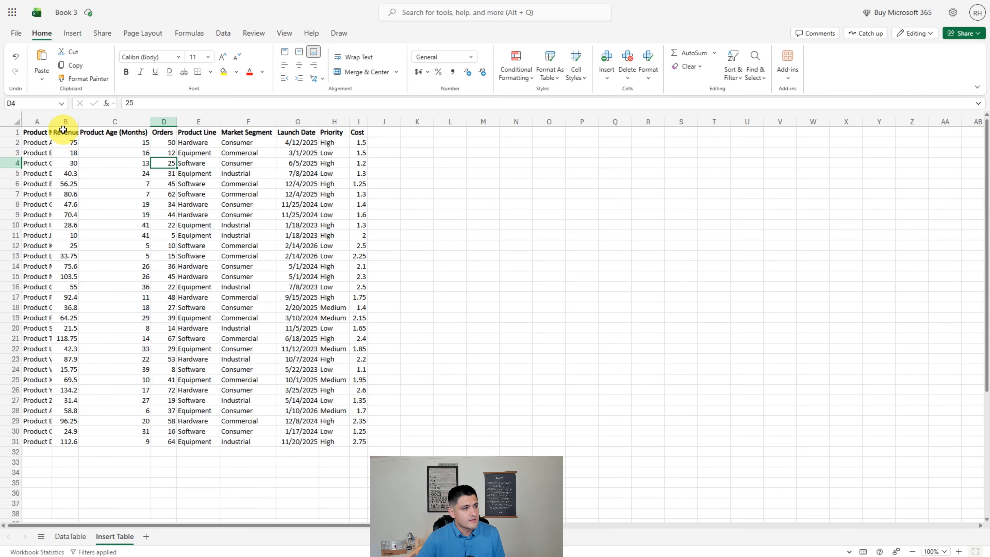
{"action": "double_click", "coordinate": [80, 125]}
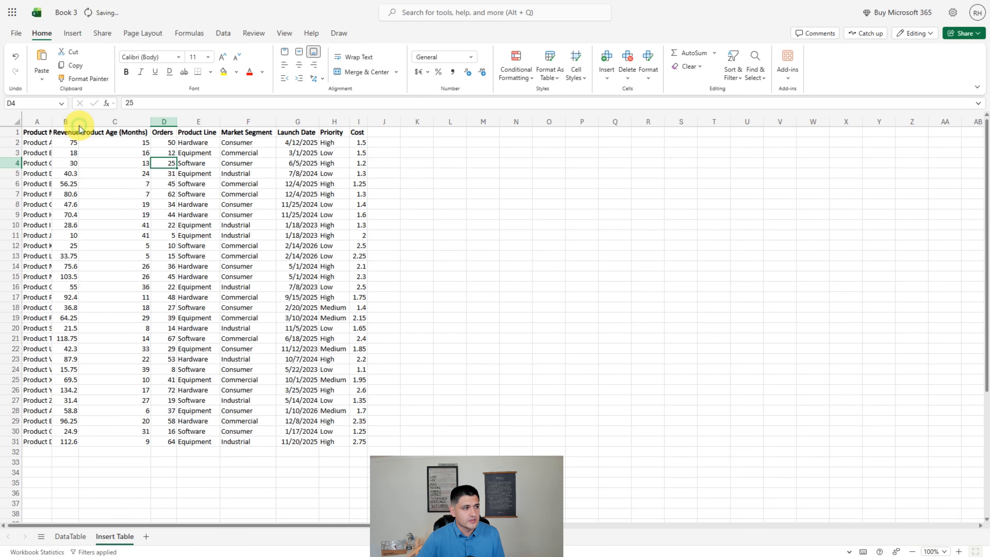
{"action": "double_click", "coordinate": [52, 123]}
Make the sheet uneven by narrowing columns F and H, widening column I, and increasing the heights of rows 3 and 6
{"action": "left_click_drag", "start_coordinate": [372, 122], "coordinate": [267, 124]}
{"action": "left_click_drag", "start_coordinate": [338, 122], "coordinate": [381, 124]}
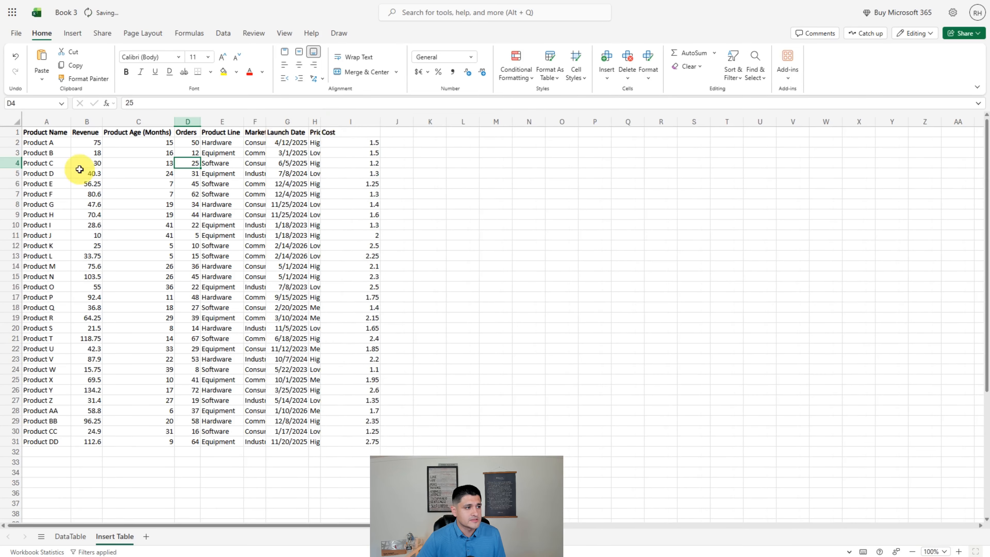
{"action": "left_click_drag", "start_coordinate": [8, 158], "coordinate": [14, 225]}
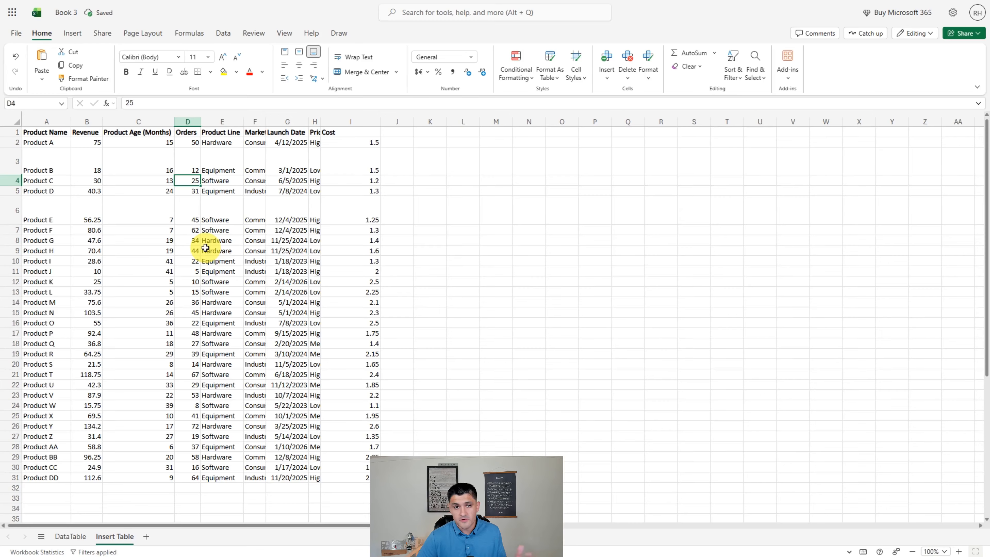
Select the entire sheet and AutoFit both the column widths and the row heights
{"action": "left_click", "coordinate": [17, 123]}
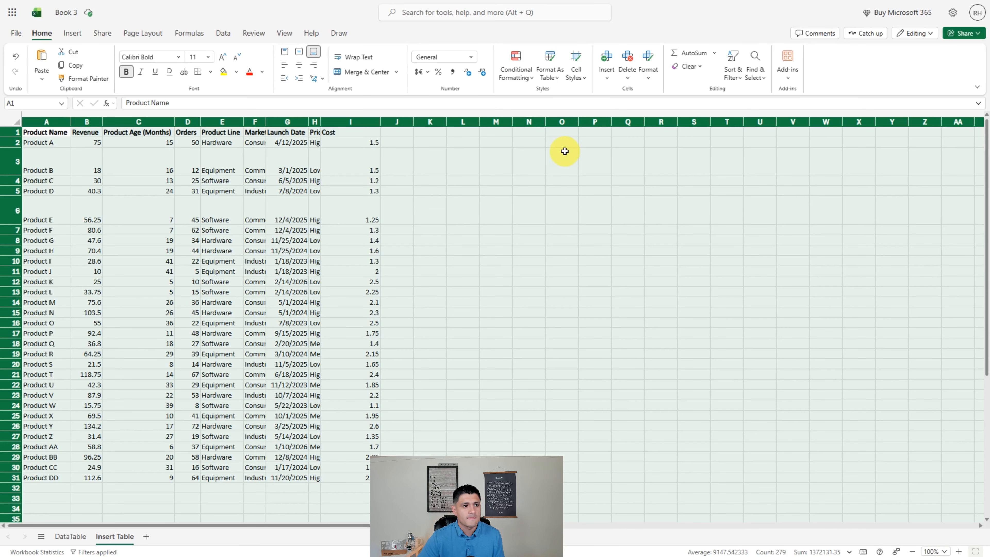
{"action": "left_click", "coordinate": [650, 85]}
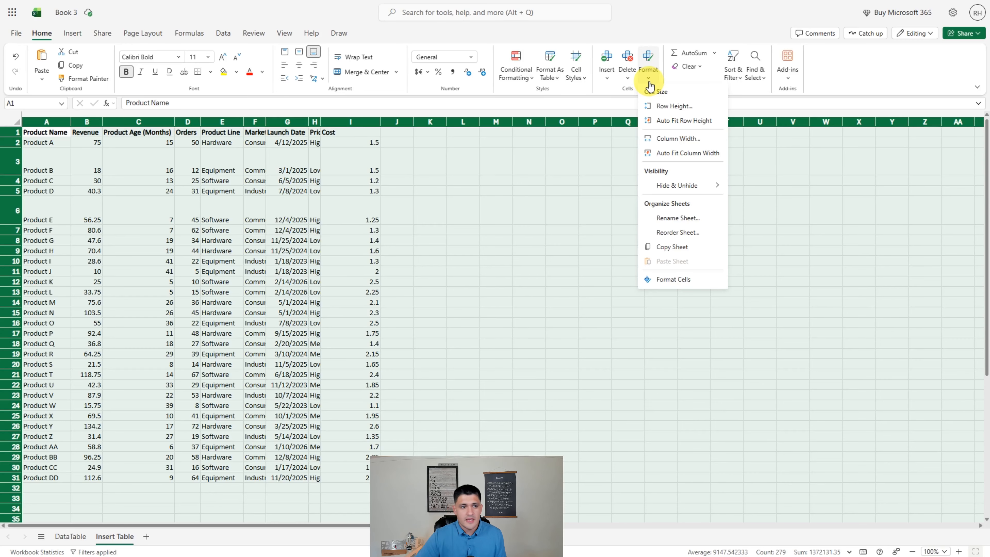
{"action": "left_click", "coordinate": [673, 151]}
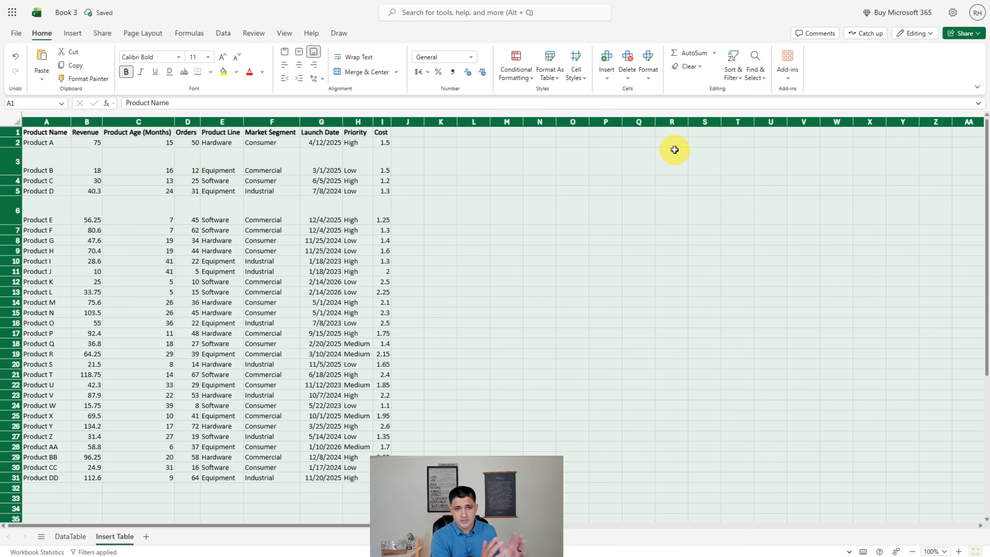
{"action": "left_click", "coordinate": [648, 76]}
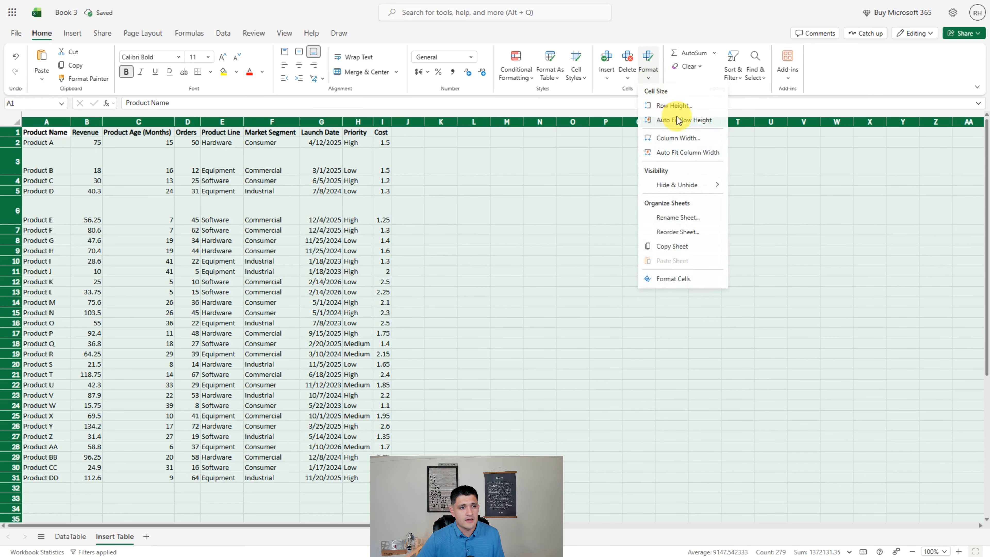
{"action": "left_click", "coordinate": [670, 121]}
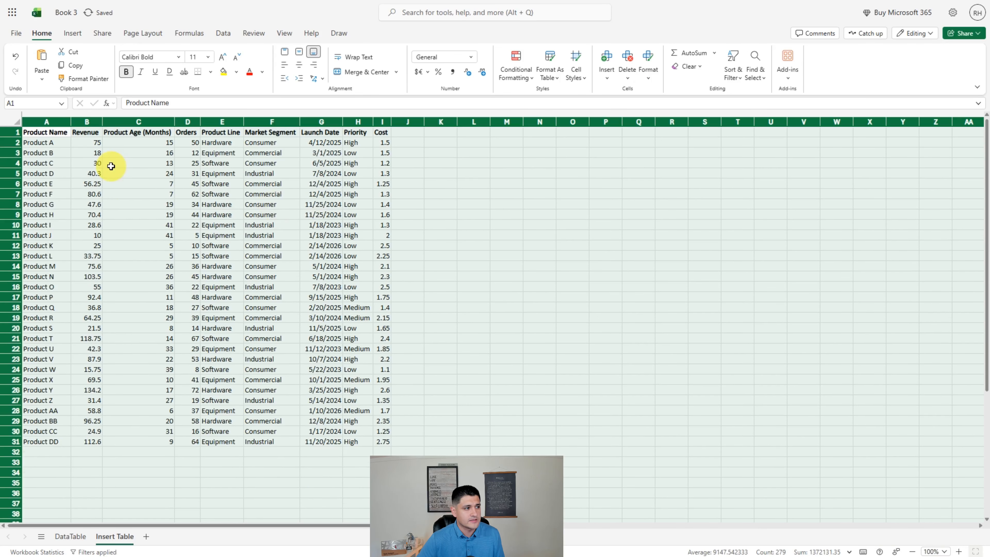
Turn on text wrapping for cell F2 and narrow the Market Segment column so the word no longer fits on one line
{"action": "left_click_drag", "start_coordinate": [38, 152], "coordinate": [222, 328]}
{"action": "left_click", "coordinate": [272, 173]}
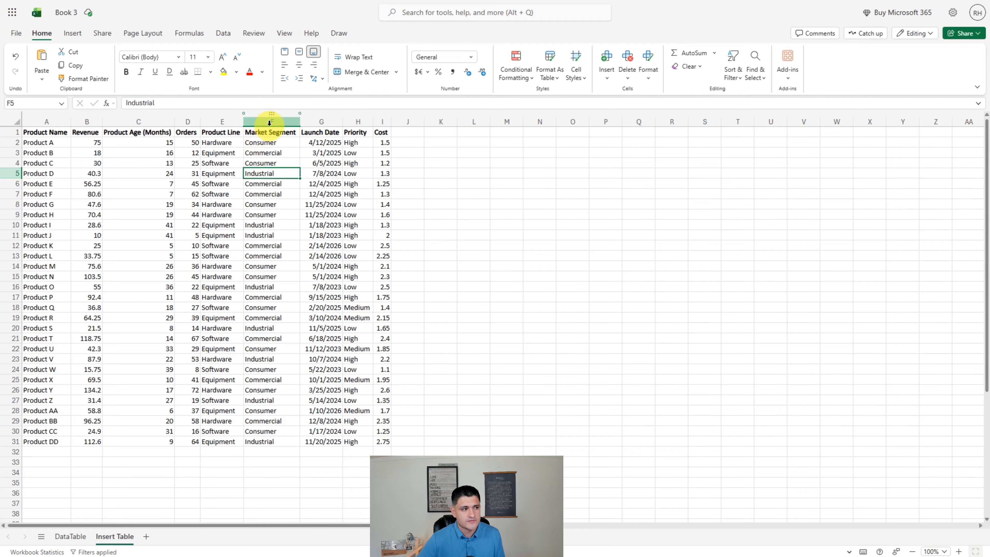
{"action": "left_click", "coordinate": [271, 143]}
{"action": "left_click", "coordinate": [353, 64]}
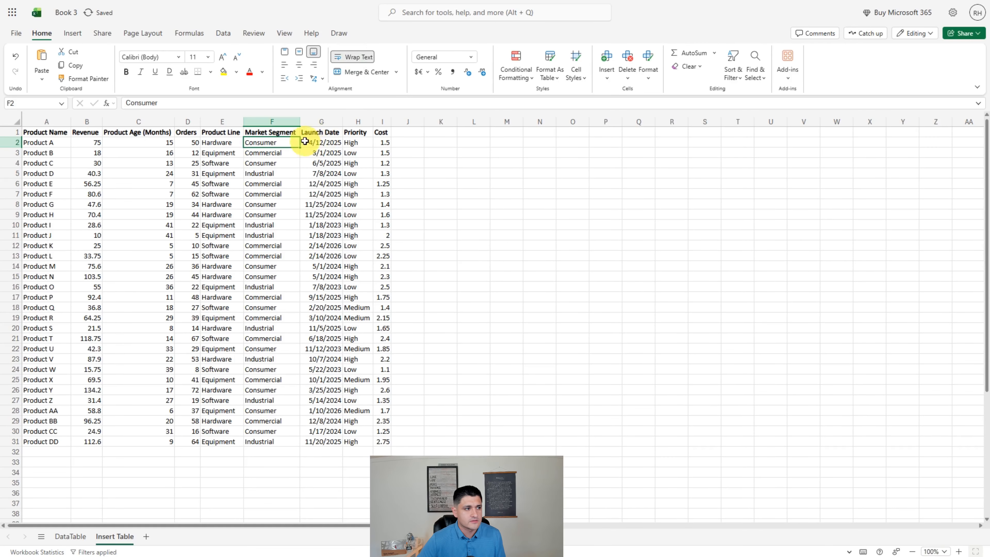
{"action": "left_click_drag", "start_coordinate": [300, 121], "coordinate": [266, 135]}
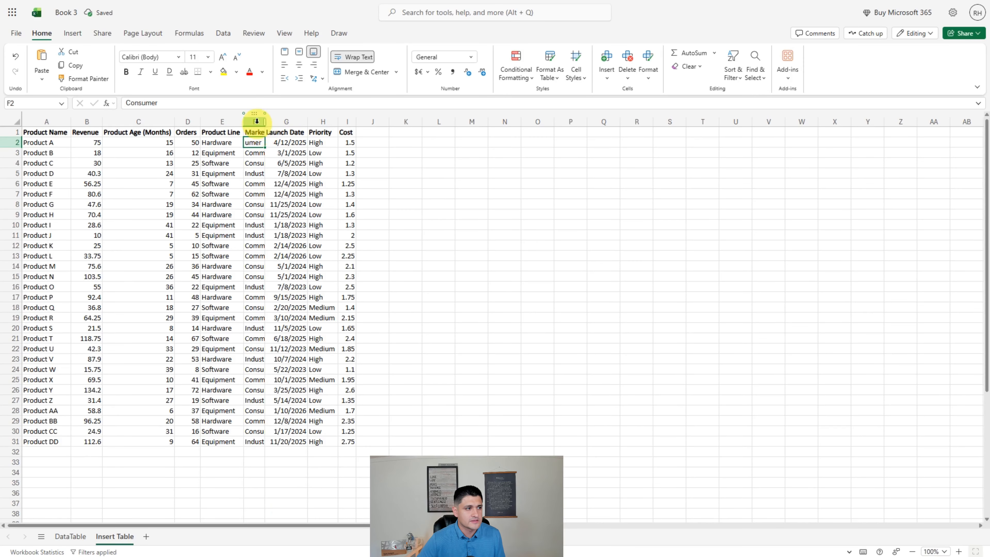
AutoFit the row height across the Market Segment column so the wrapped text in F2 gets enough room
{"action": "left_click", "coordinate": [254, 121]}
{"action": "left_click", "coordinate": [648, 67]}
{"action": "left_click", "coordinate": [698, 118]}
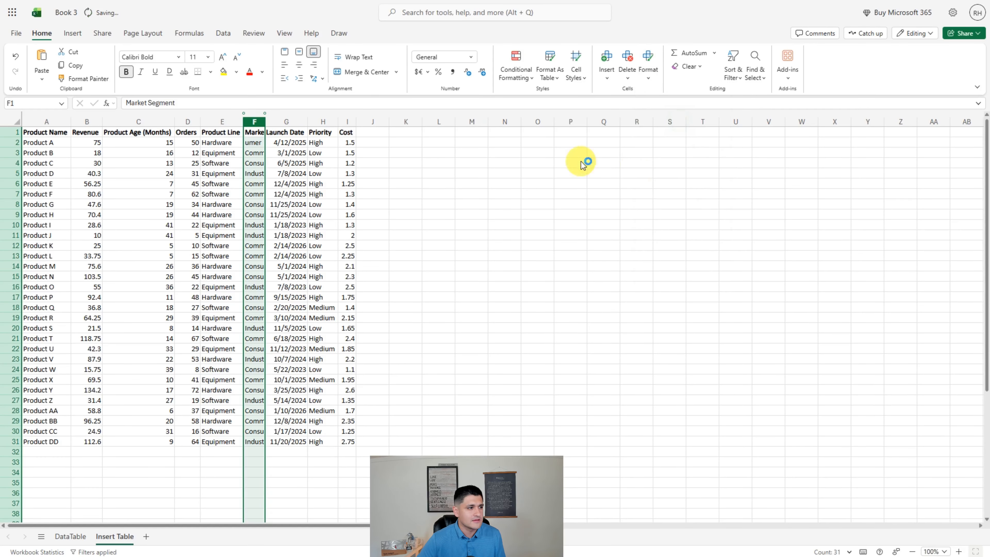
Widen the Market Segment column slightly and turn off text wrapping for cell F2
{"action": "left_click", "coordinate": [252, 148]}
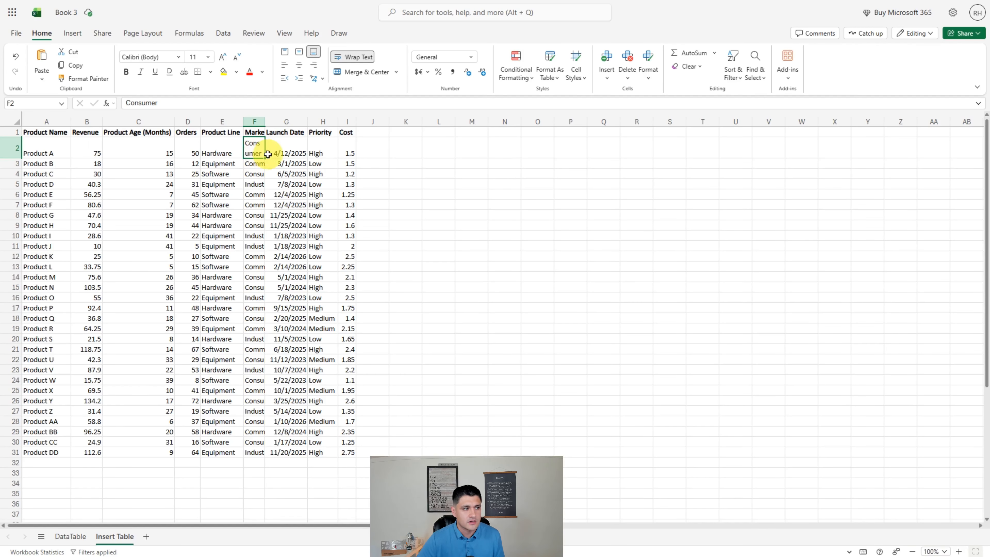
{"action": "left_click_drag", "start_coordinate": [266, 124], "coordinate": [282, 125]}
{"action": "left_click", "coordinate": [353, 57]}
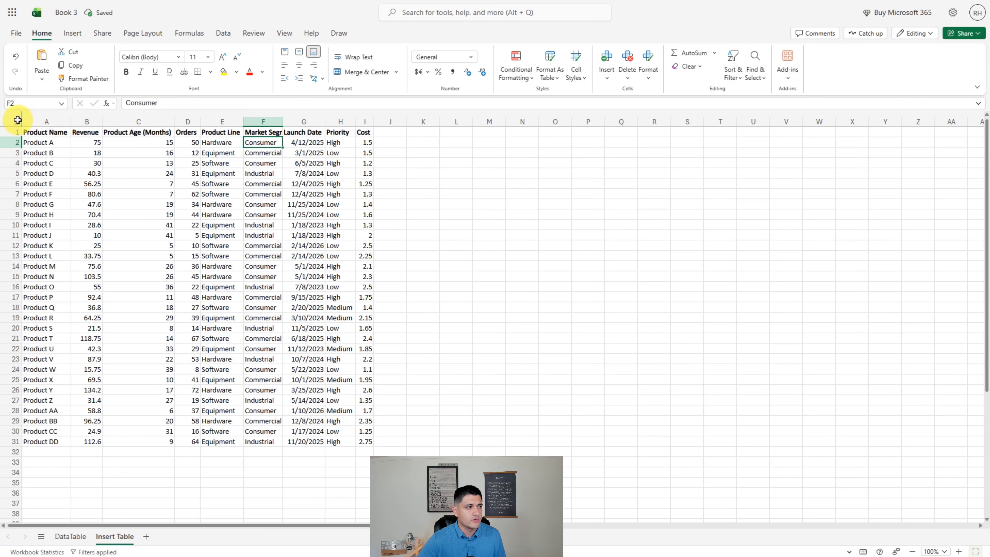
AutoFit the column widths and row heights of the whole sheet again
{"action": "left_click", "coordinate": [14, 120]}
{"action": "left_click", "coordinate": [646, 76]}
{"action": "left_click", "coordinate": [687, 151]}
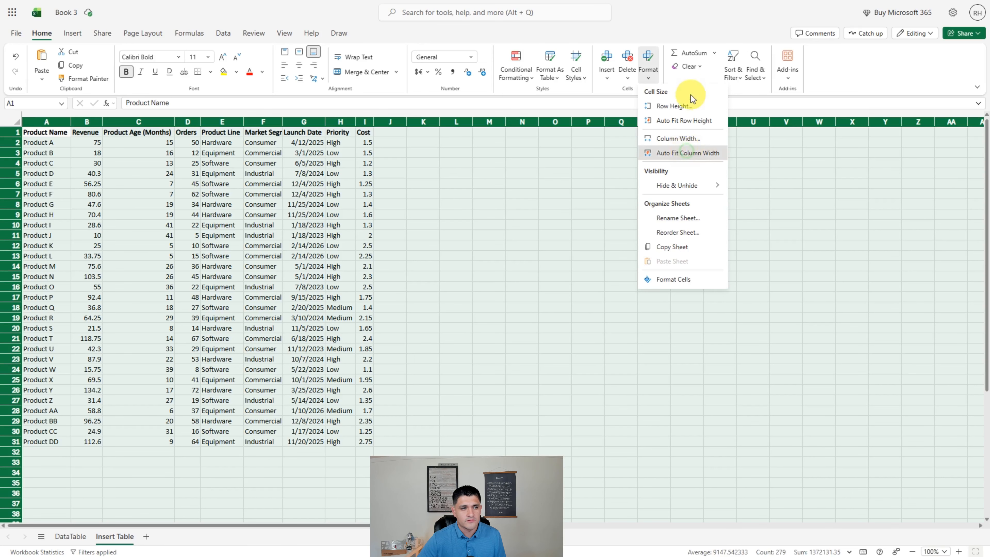
{"action": "left_click", "coordinate": [648, 70]}
{"action": "left_click", "coordinate": [685, 122]}
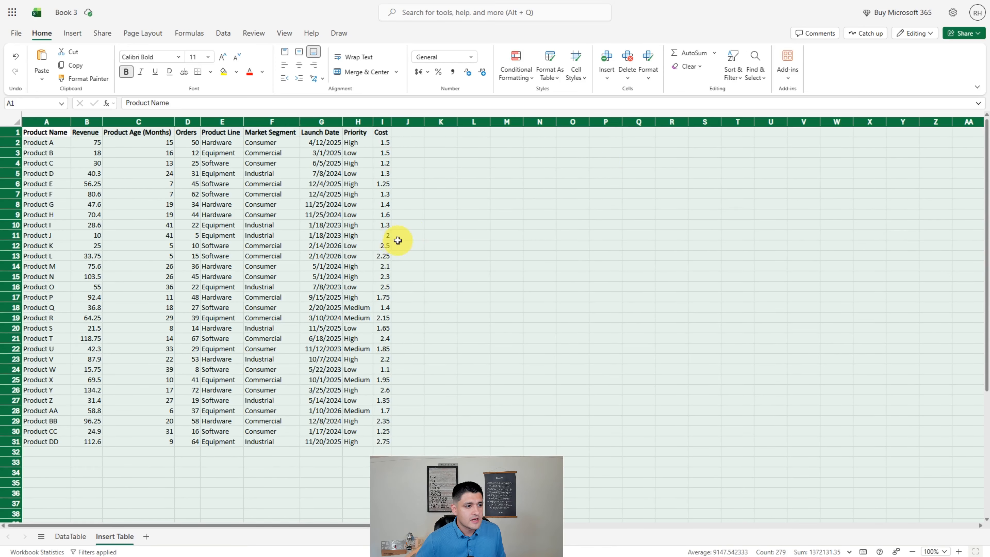
{"action": "left_click", "coordinate": [382, 256]}
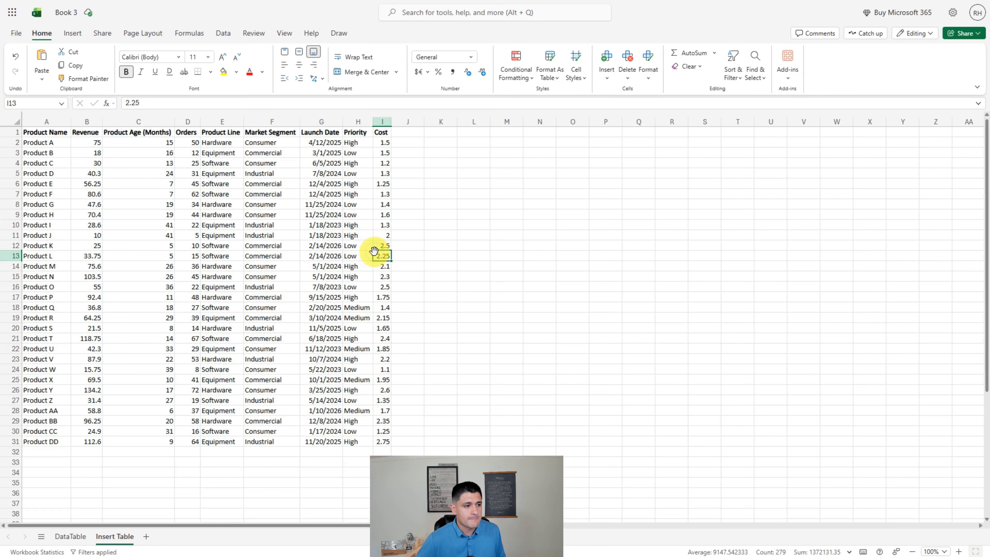
{"action": "left_click", "coordinate": [352, 370]}
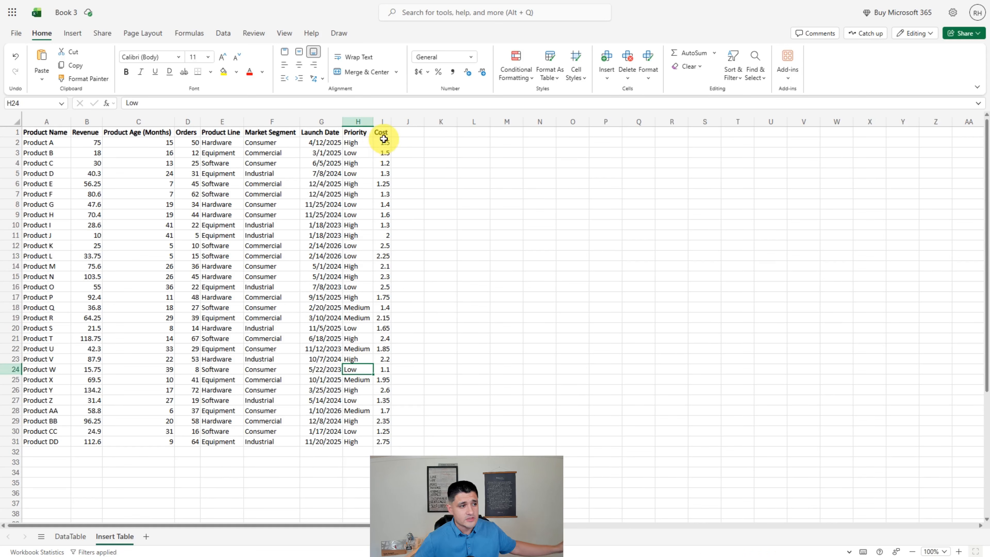
Apply all borders to the data range A1:I31 through the cell formatting options
{"action": "left_click_drag", "start_coordinate": [382, 133], "coordinate": [53, 131]}
{"action": "left_click_drag", "start_coordinate": [383, 441], "coordinate": [51, 140]}
{"action": "right_click", "coordinate": [59, 153]}
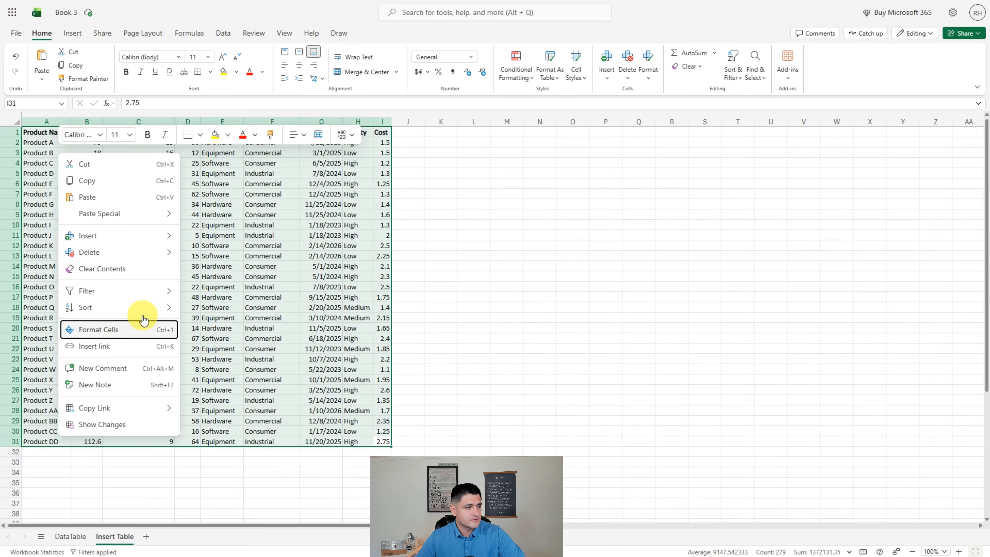
{"action": "left_click", "coordinate": [100, 328]}
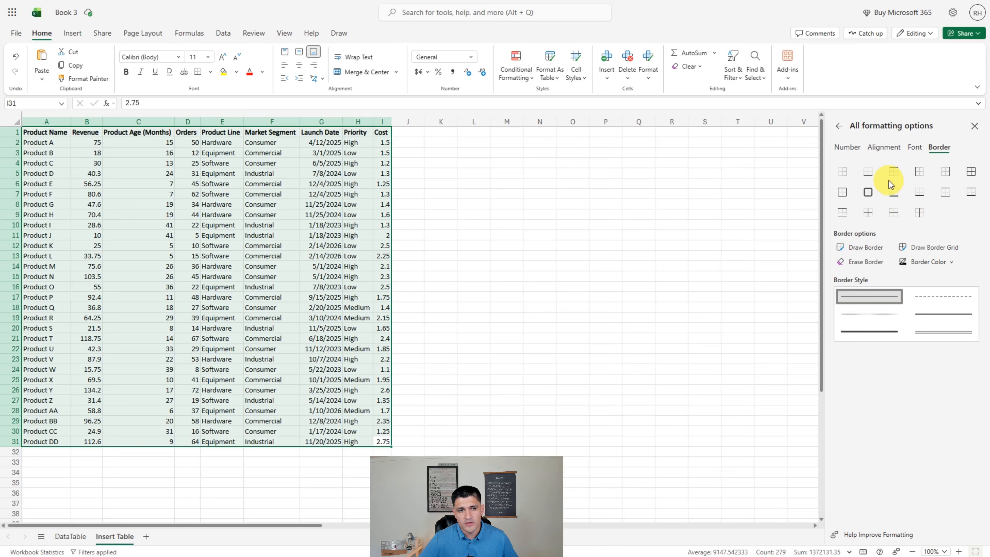
{"action": "left_click", "coordinate": [970, 171]}
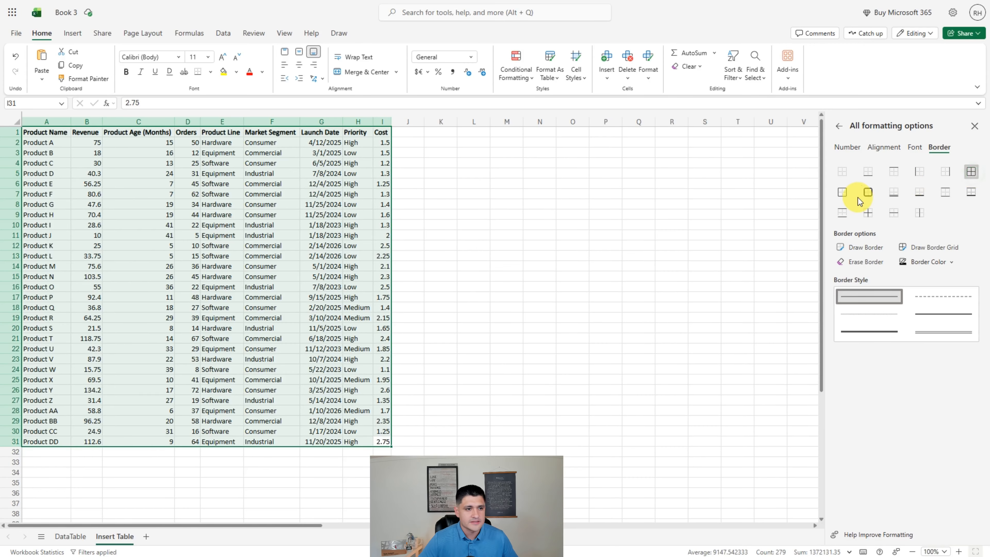
{"action": "left_click", "coordinate": [857, 197]}
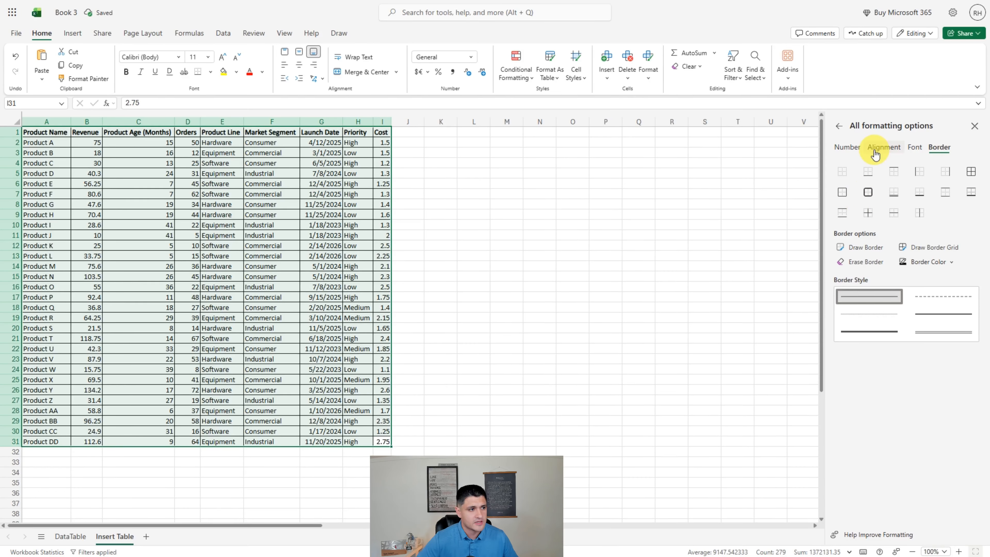
{"action": "left_click", "coordinate": [976, 127]}
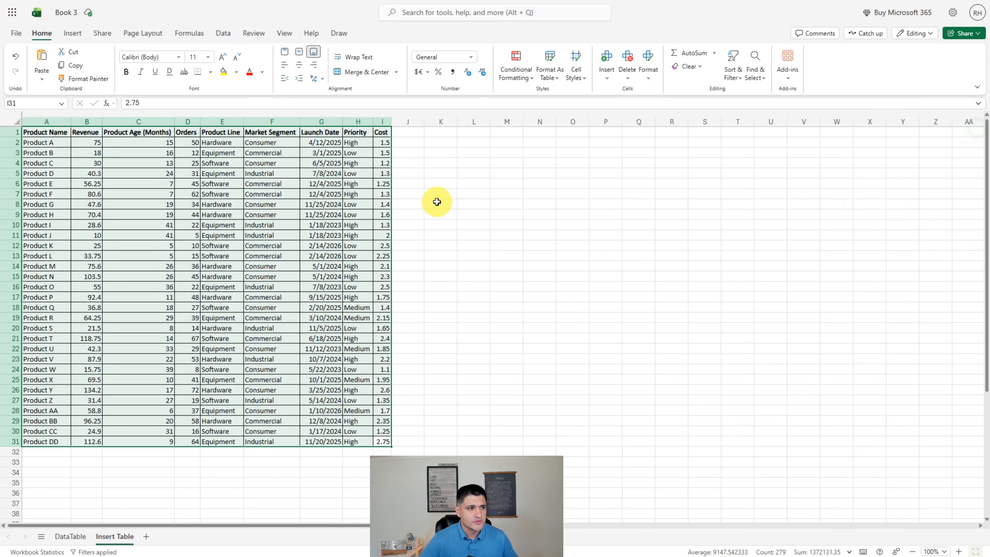
Fill the header row A1:I1 with a light orange theme color
{"action": "left_click_drag", "start_coordinate": [380, 136], "coordinate": [58, 133]}
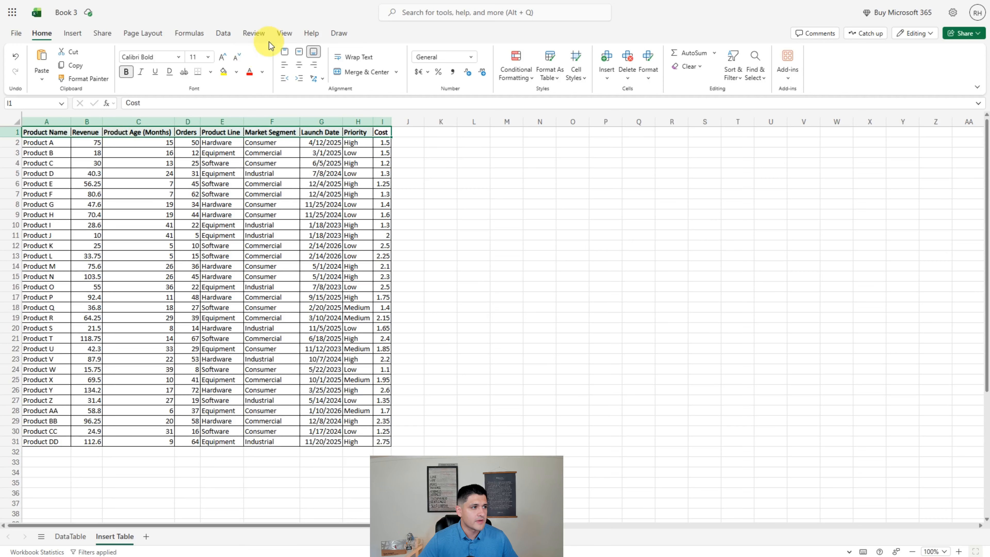
{"action": "left_click", "coordinate": [236, 72]}
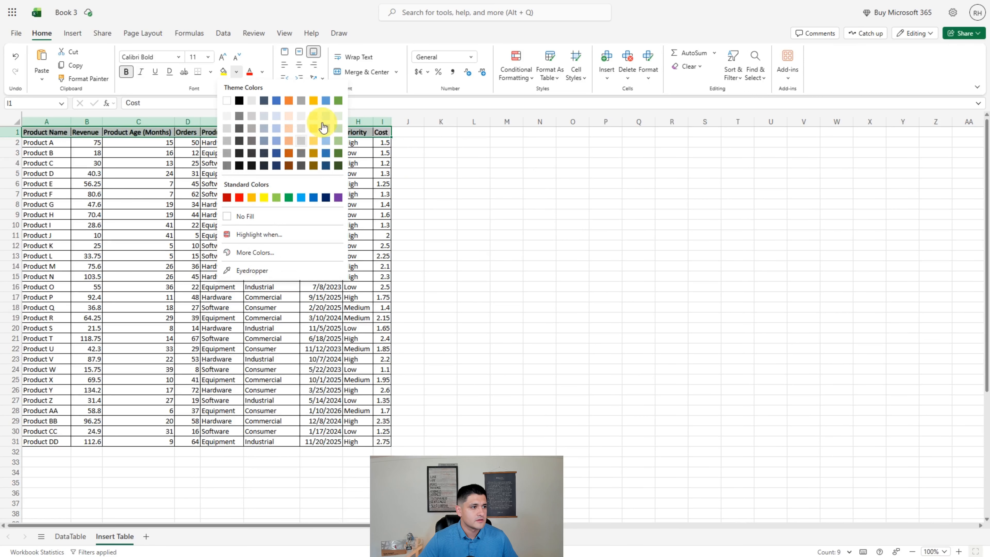
{"action": "left_click", "coordinate": [289, 119]}
{"action": "left_click", "coordinate": [262, 214]}
Bold the product names in A2:A31
{"action": "left_click_drag", "start_coordinate": [43, 441], "coordinate": [40, 143]}
{"action": "left_click", "coordinate": [126, 72]}
{"action": "left_click", "coordinate": [209, 251]}
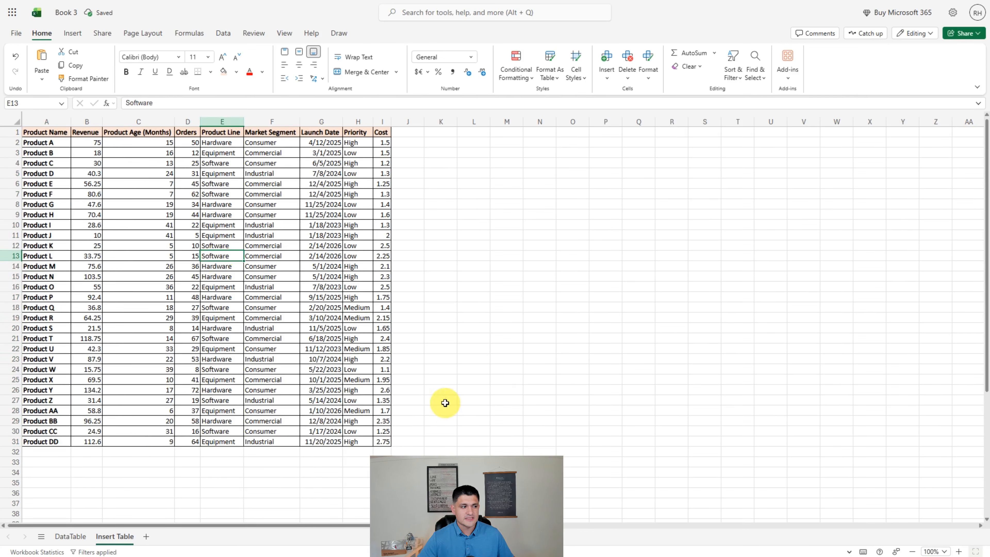
Undo the bold product names, the header fill and the cell borders
{"action": "key", "text": "ctrl+z"}
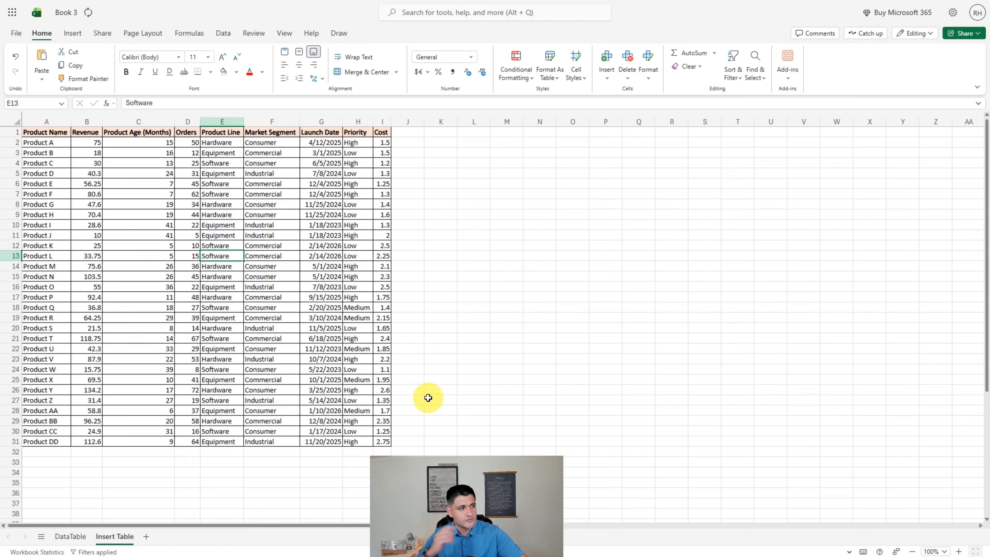
{"action": "key", "text": "ctrl+z"}
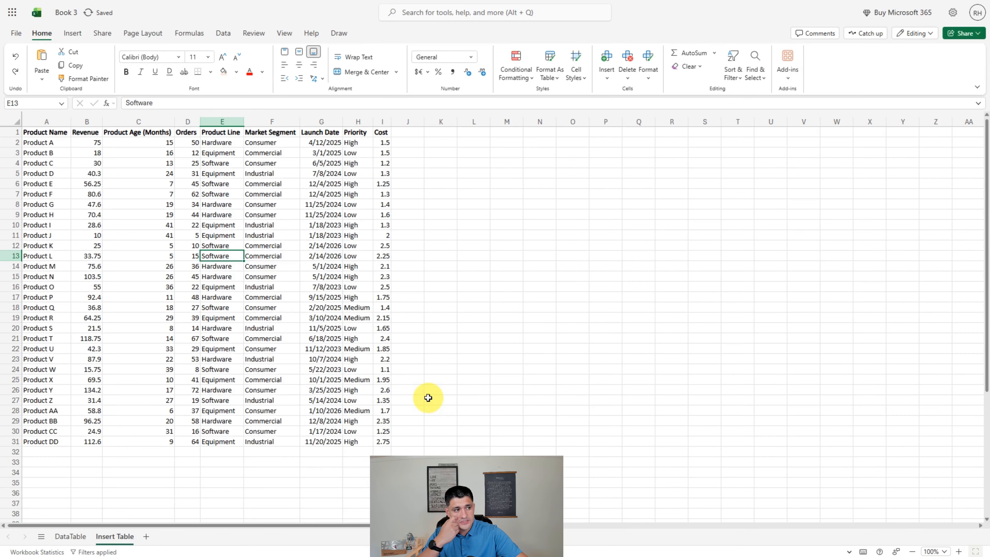
{"action": "left_click", "coordinate": [415, 391]}
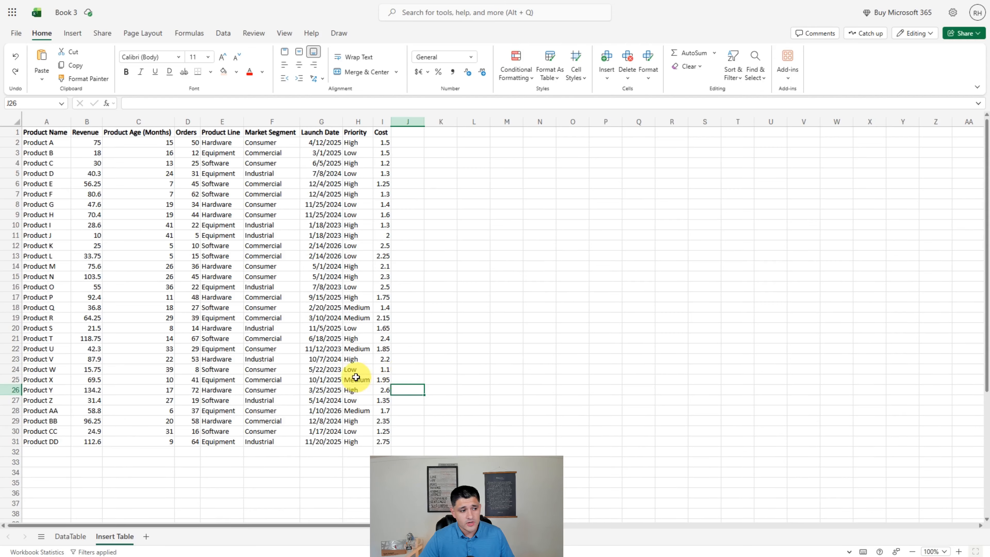
{"action": "left_click", "coordinate": [340, 370]}
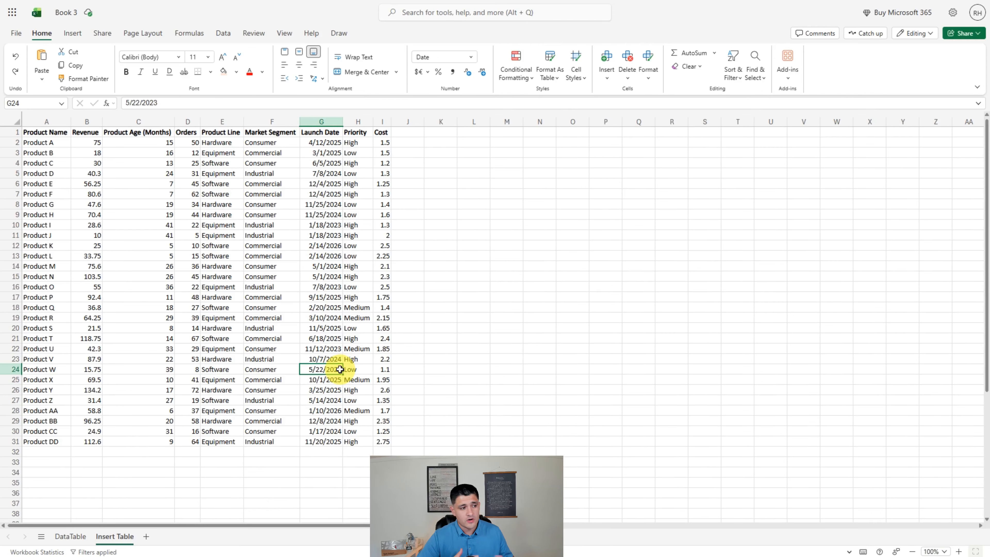
{"action": "left_click", "coordinate": [74, 34]}
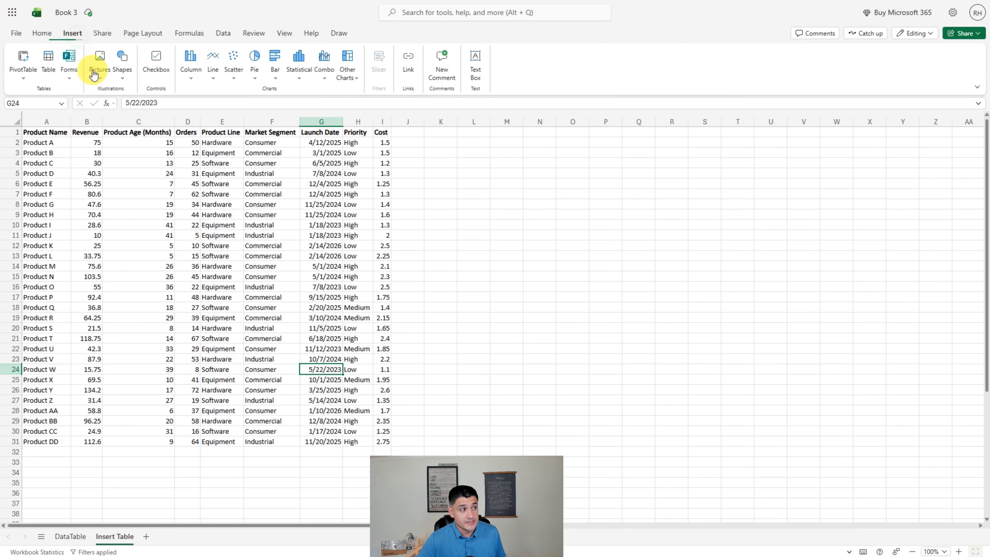
{"action": "left_click", "coordinate": [324, 256]}
{"action": "left_click", "coordinate": [320, 194]}
Add filter controls to the header row A1:I1 of the product data
{"action": "left_click", "coordinate": [381, 133]}
{"action": "left_click_drag", "start_coordinate": [270, 136], "coordinate": [29, 132]}
{"action": "left_click", "coordinate": [42, 34]}
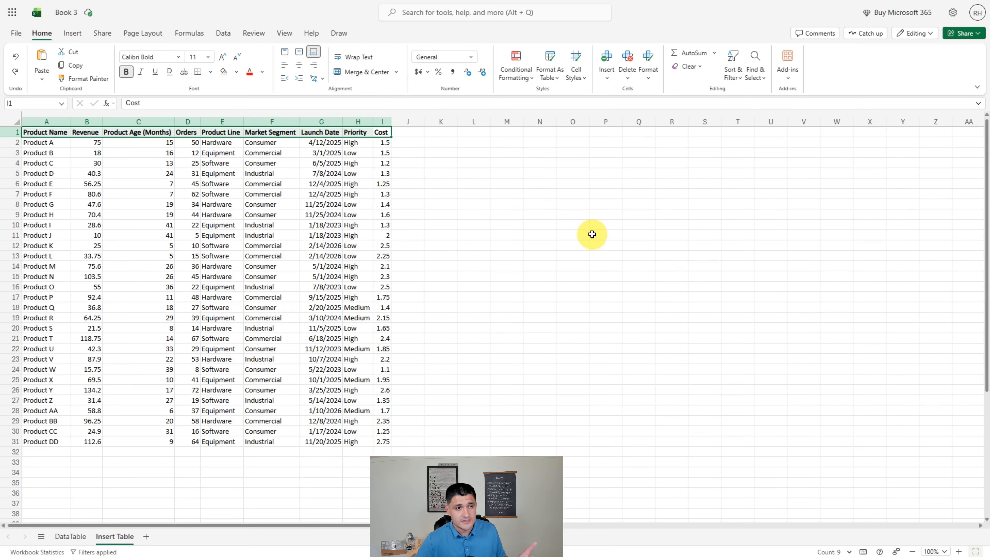
{"action": "left_click", "coordinate": [732, 70]}
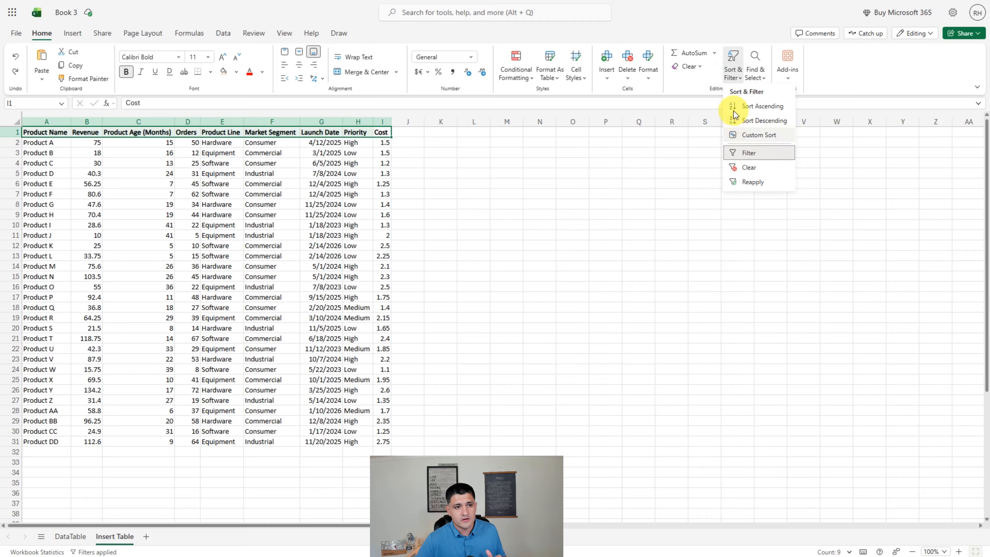
{"action": "left_click", "coordinate": [749, 156]}
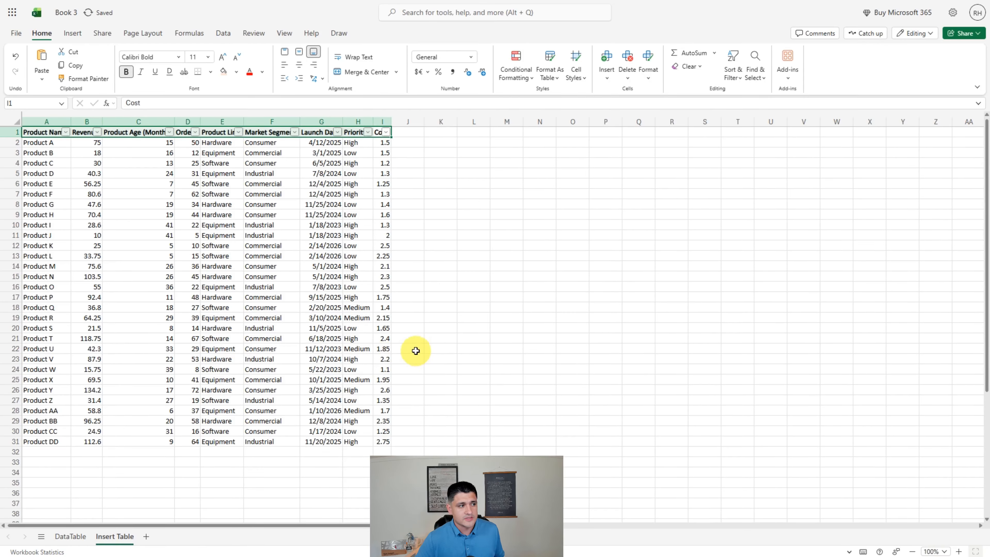
Auto-fit the column widths across the entire sheet
{"action": "left_click", "coordinate": [85, 162]}
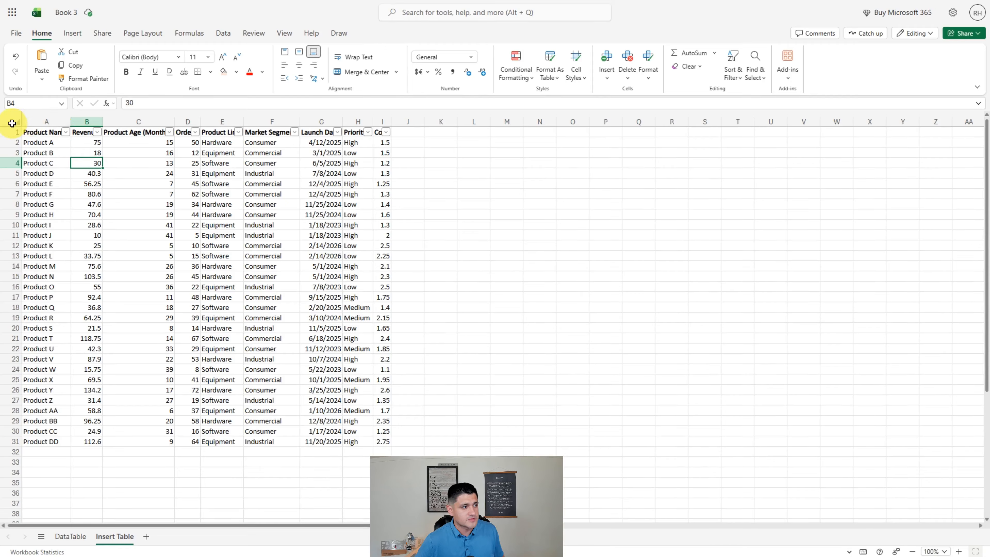
{"action": "left_click", "coordinate": [649, 72]}
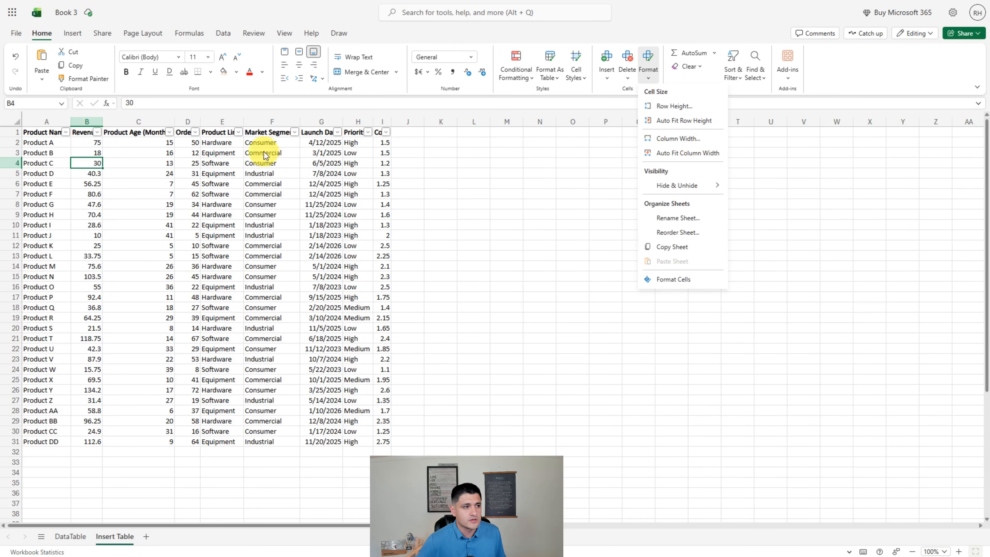
{"action": "key", "text": "Escape"}
{"action": "left_click", "coordinate": [15, 121]}
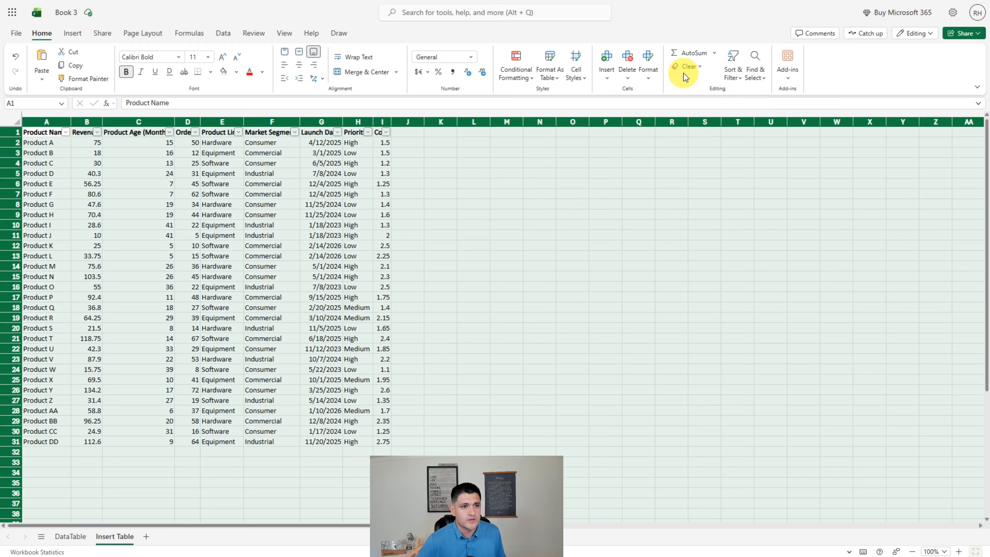
{"action": "left_click", "coordinate": [656, 79]}
{"action": "left_click", "coordinate": [674, 151]}
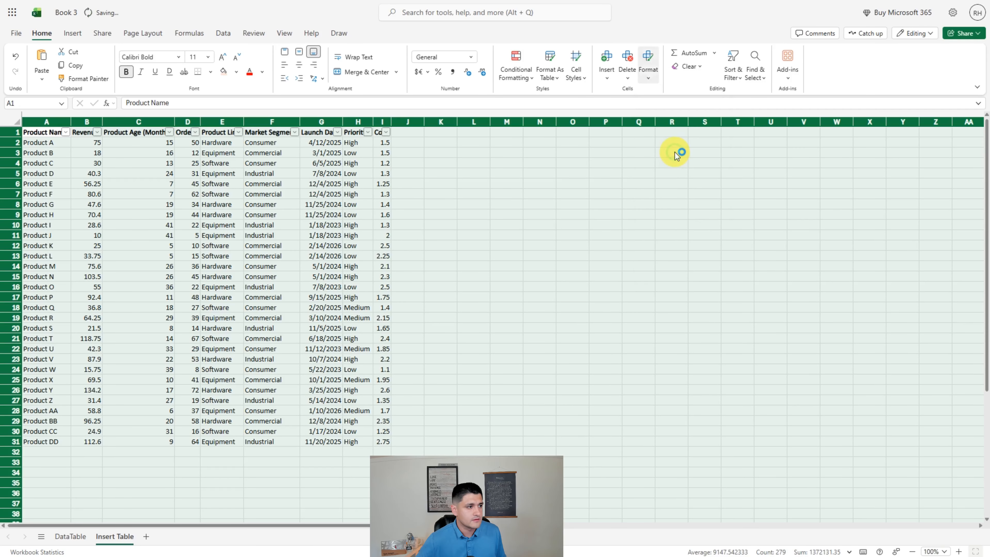
Sort the product data by Product Line from A to Z
{"action": "left_click", "coordinate": [395, 194]}
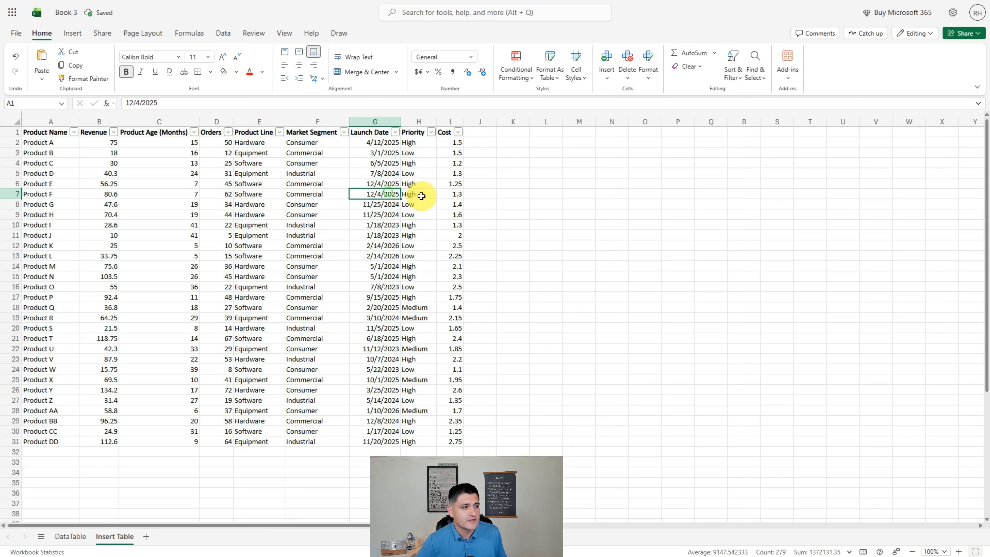
{"action": "left_click", "coordinate": [280, 131]}
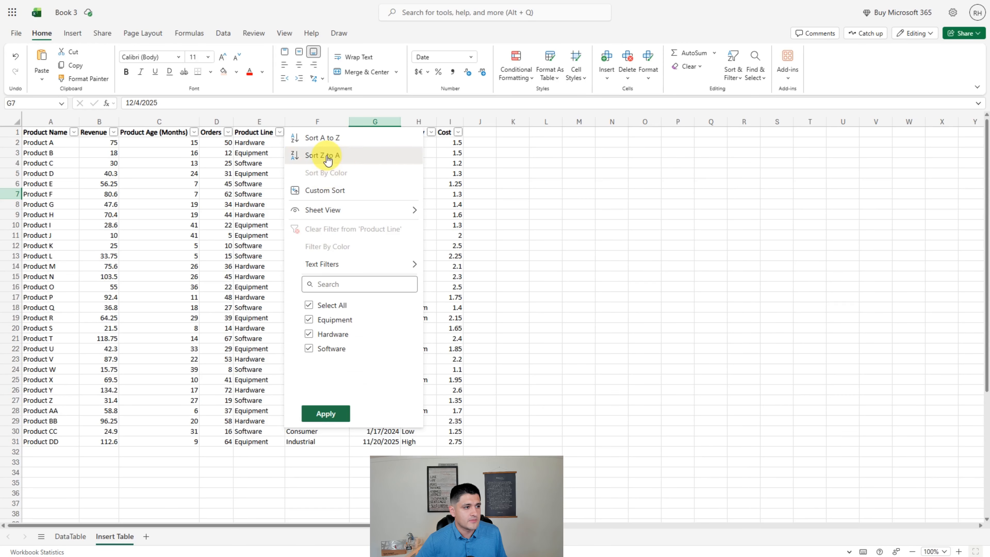
{"action": "left_click", "coordinate": [322, 137]}
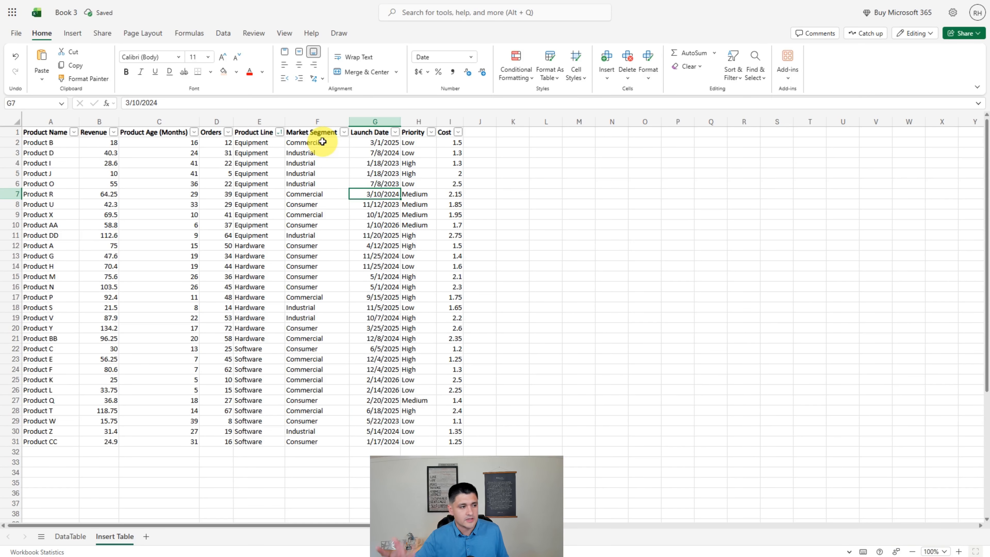
Copy the whole product data range A1:I31 and paste it at cell M10
{"action": "left_click_drag", "start_coordinate": [453, 441], "coordinate": [300, 359]}
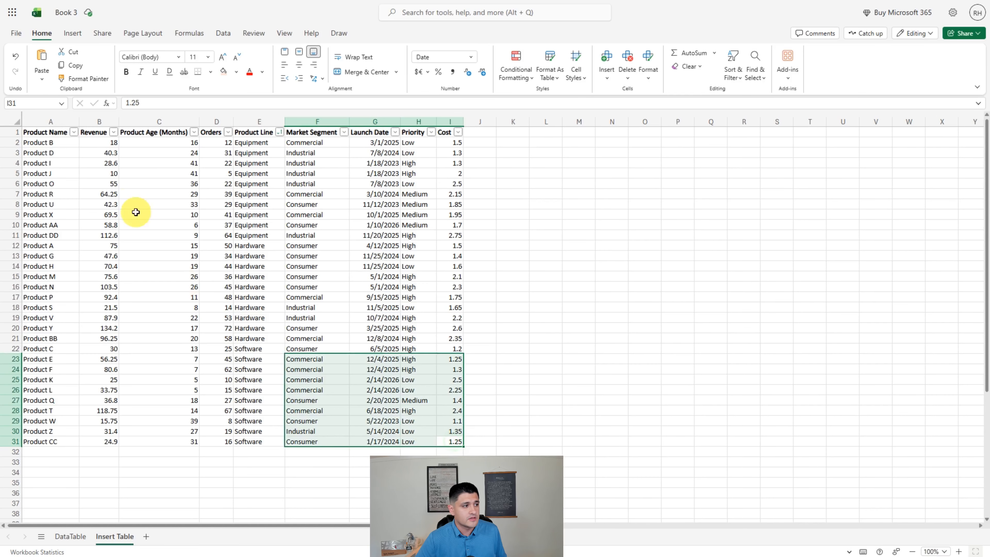
{"action": "key", "text": "ctrl+a"}
{"action": "key", "text": "ctrl+a"}
{"action": "key", "text": "ctrl+c"}
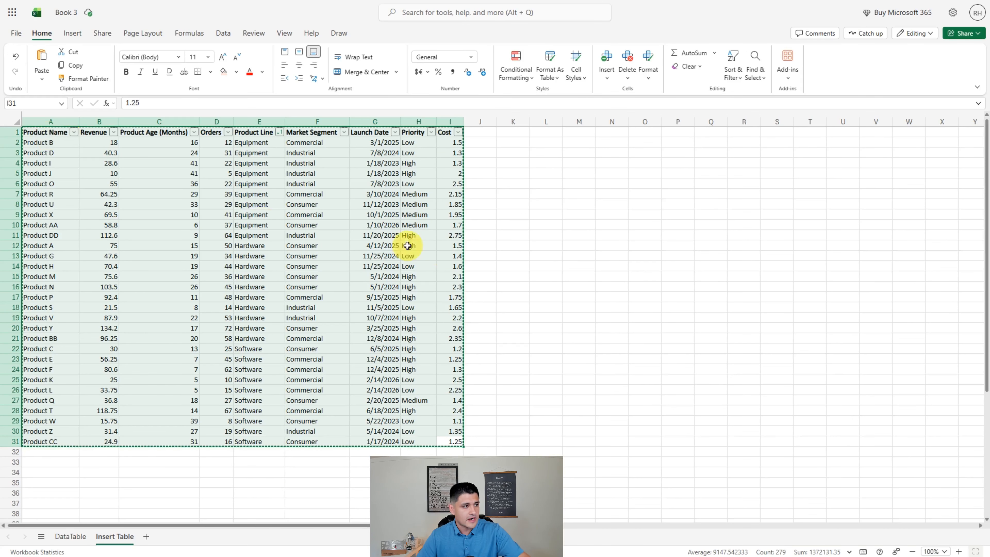
{"action": "left_click", "coordinate": [580, 223]}
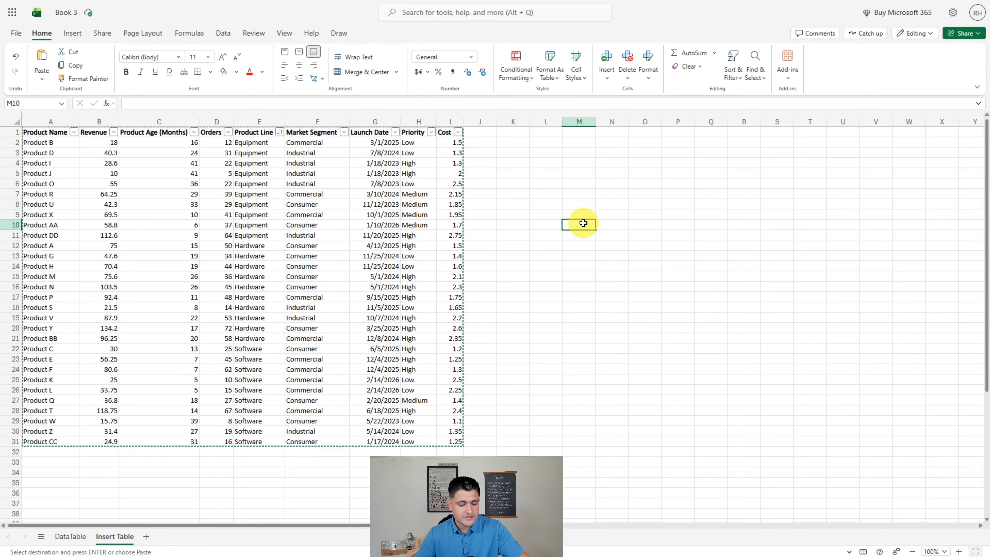
{"action": "key", "text": "ctrl+v"}
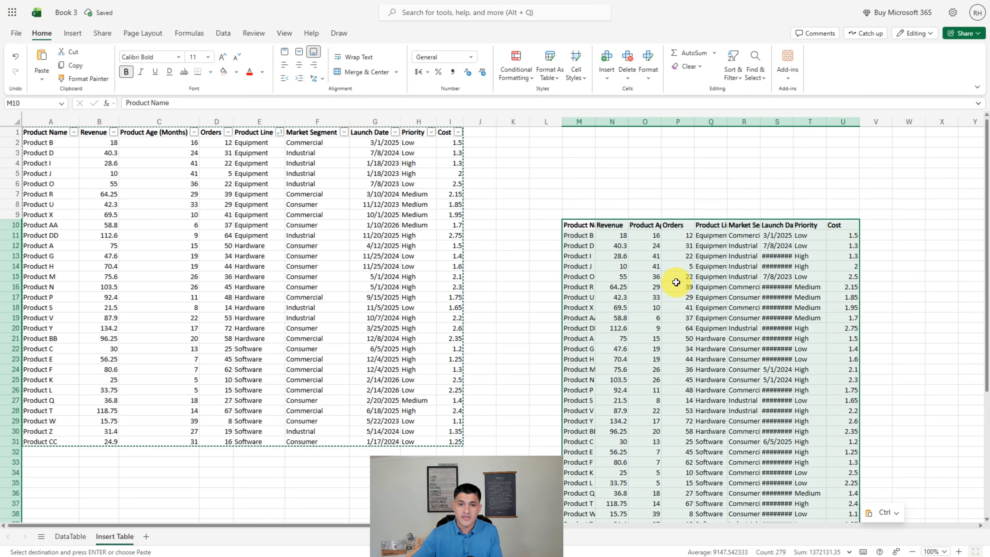
Remove the filter from the original data and apply it to the copied header row M10:U10 instead
{"action": "left_click", "coordinate": [704, 297]}
{"action": "left_click_drag", "start_coordinate": [572, 225], "coordinate": [853, 229]}
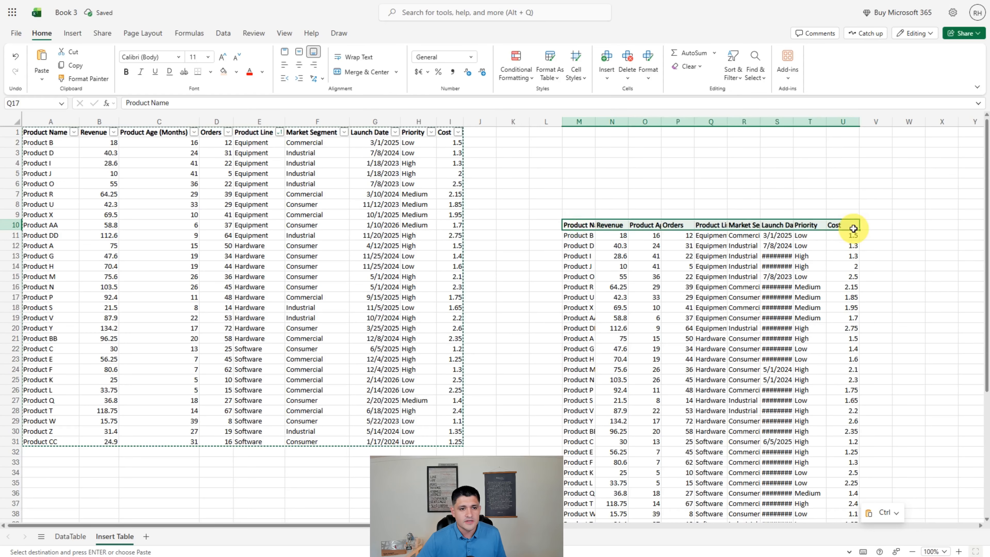
{"action": "left_click", "coordinate": [731, 78]}
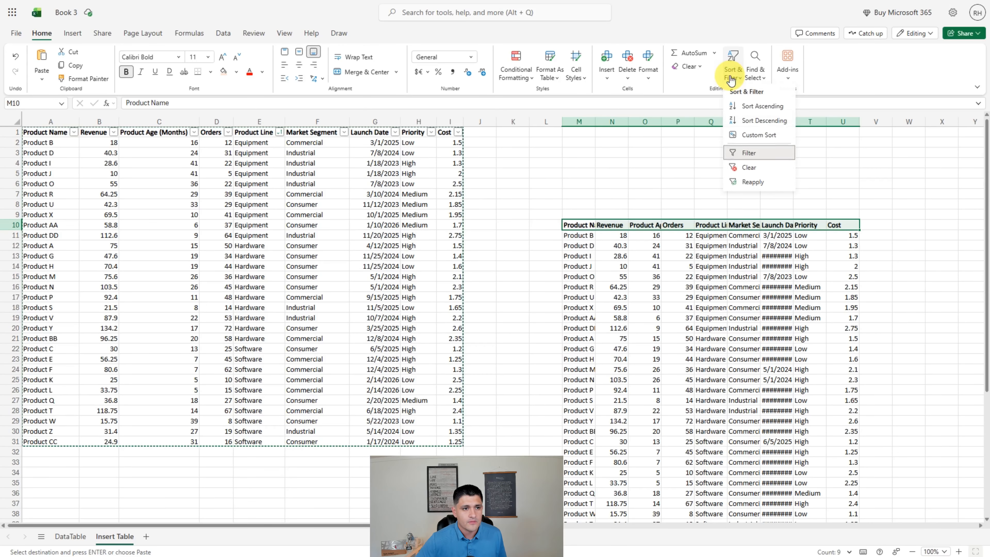
{"action": "left_click", "coordinate": [750, 153]}
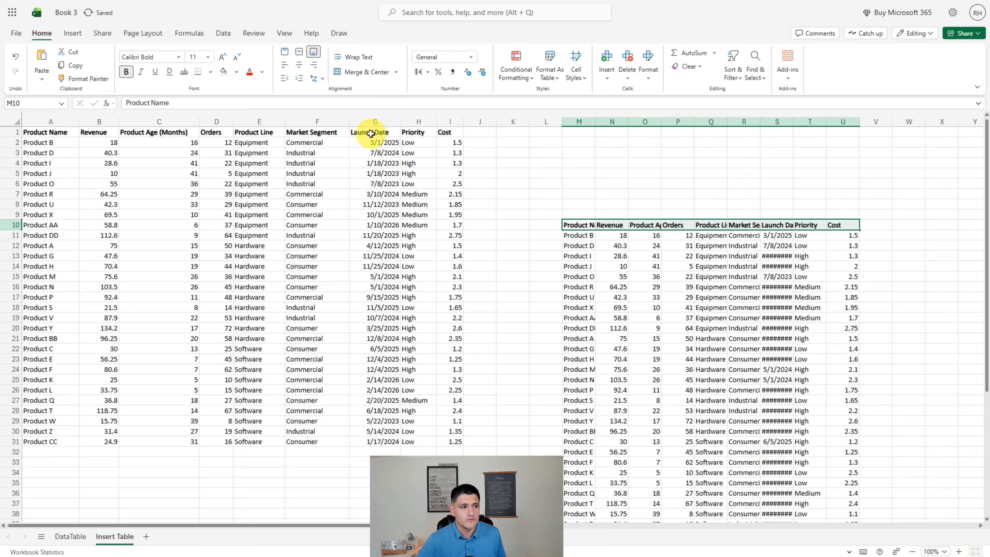
{"action": "left_click", "coordinate": [732, 73]}
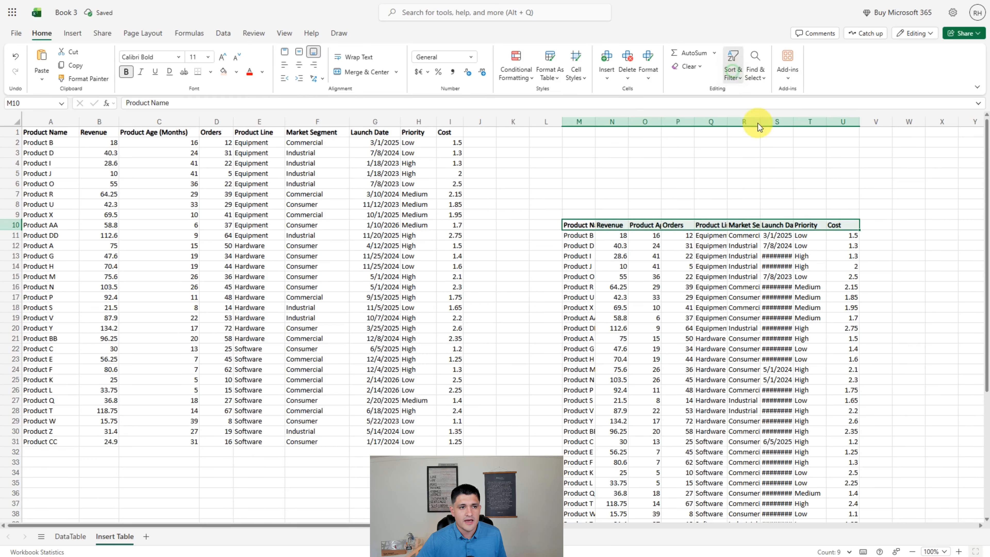
{"action": "left_click", "coordinate": [752, 153]}
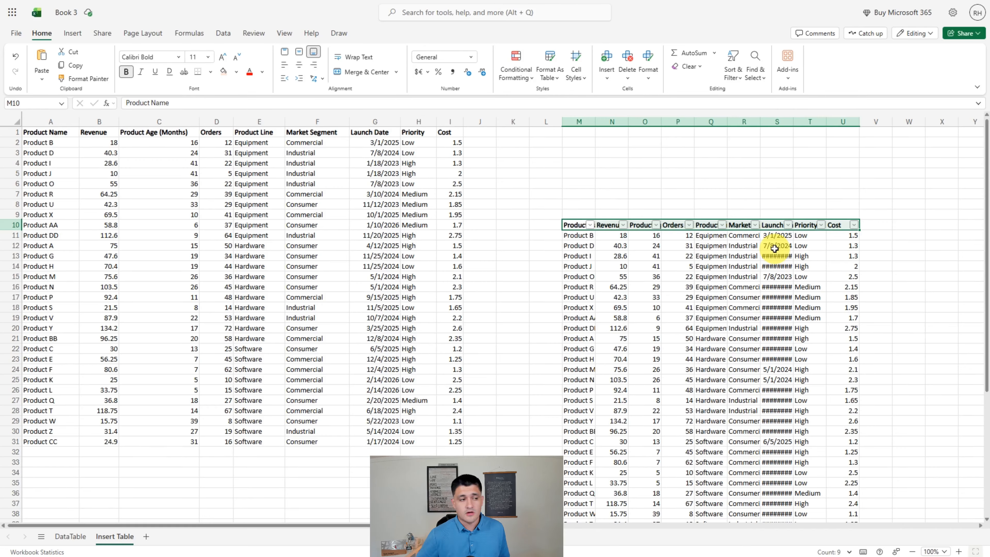
Convert the original data range A1:I31 into a table with headers
{"action": "left_click", "coordinate": [378, 369]}
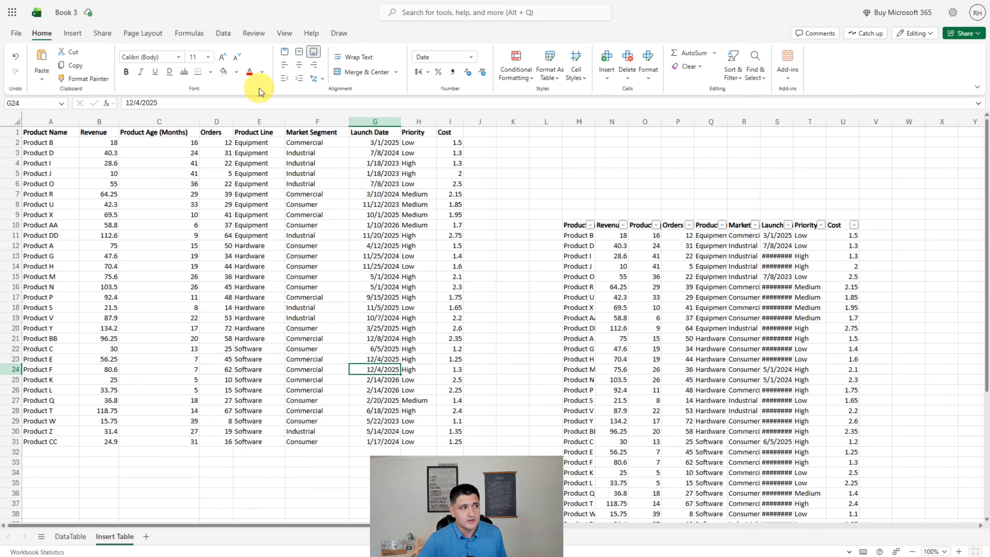
{"action": "left_click", "coordinate": [73, 34]}
{"action": "left_click", "coordinate": [48, 60]}
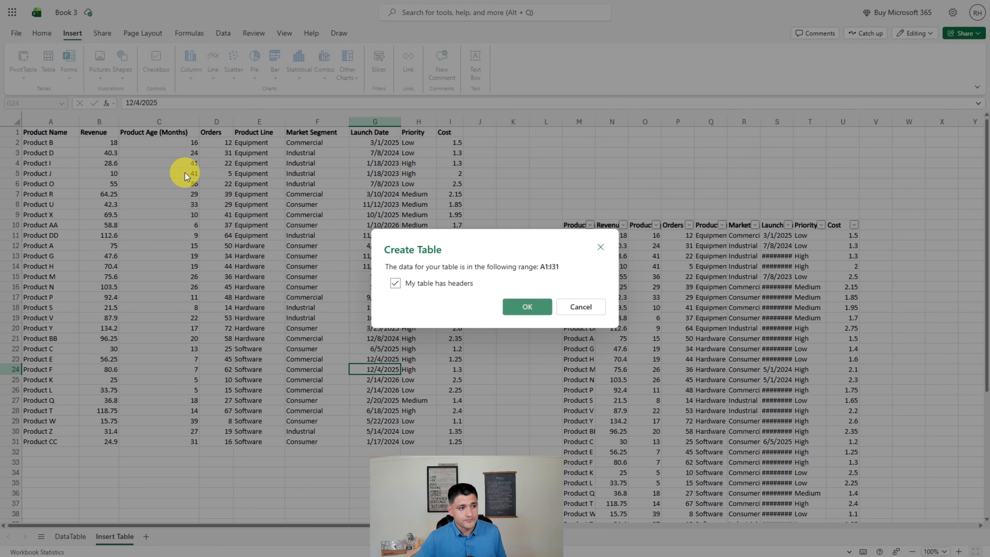
{"action": "left_click", "coordinate": [395, 282]}
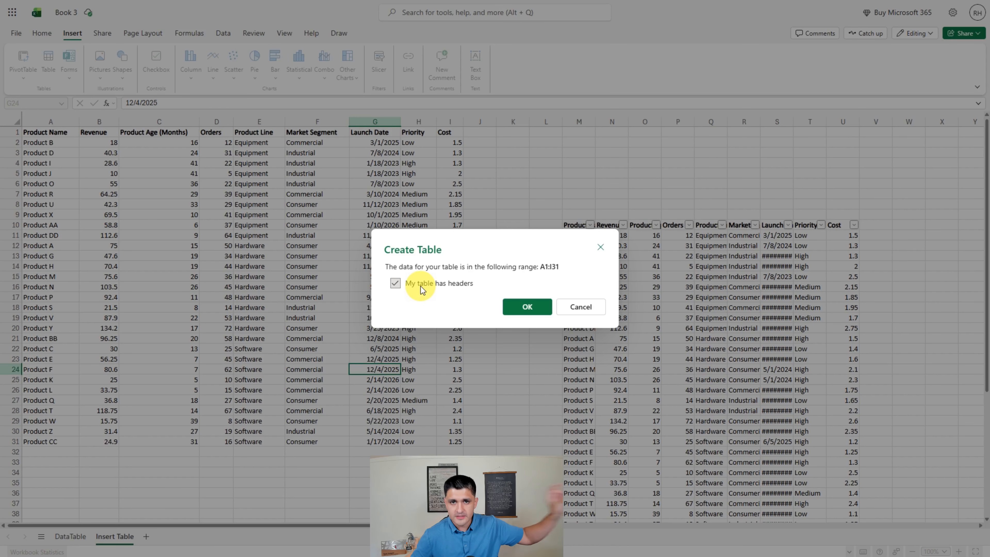
{"action": "left_click", "coordinate": [512, 308]}
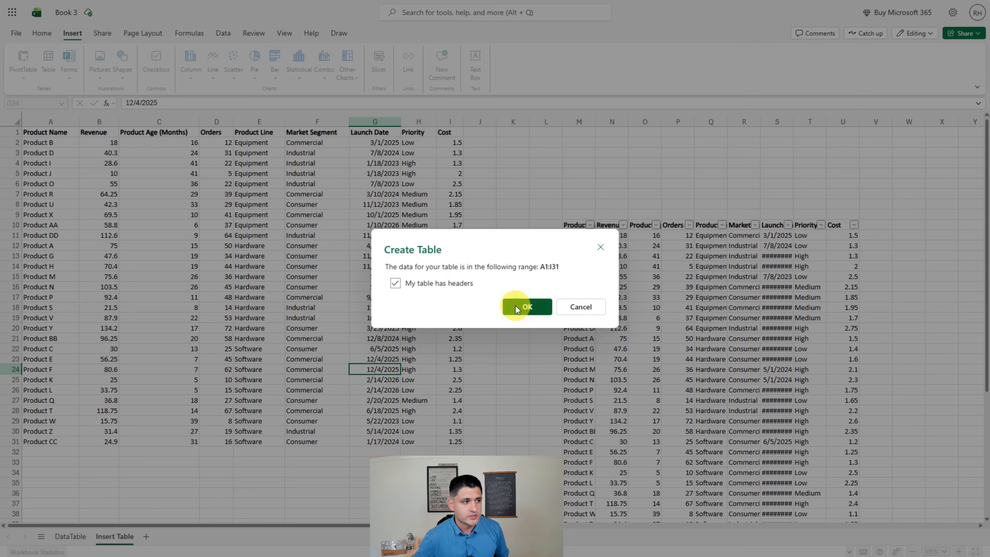
Try the green banded style on the A1:I31 table and switch back to the blue banded style
{"action": "left_click", "coordinate": [395, 299]}
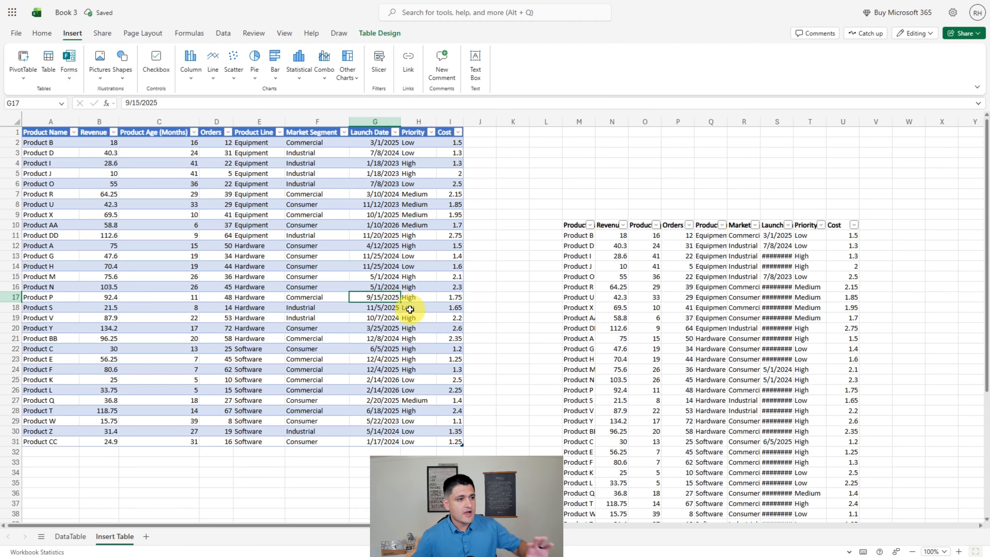
{"action": "left_click", "coordinate": [408, 279]}
{"action": "left_click", "coordinate": [347, 153]}
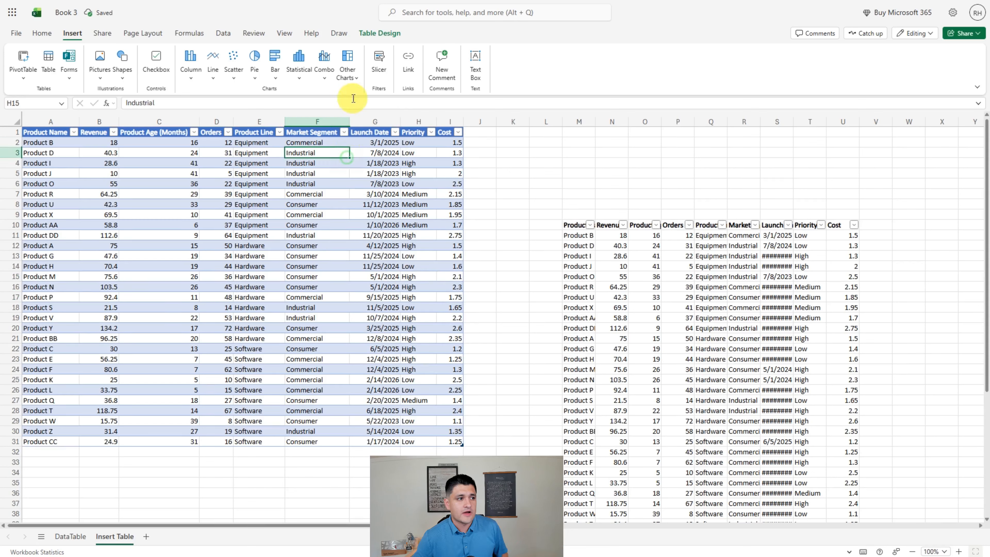
{"action": "left_click", "coordinate": [374, 33]}
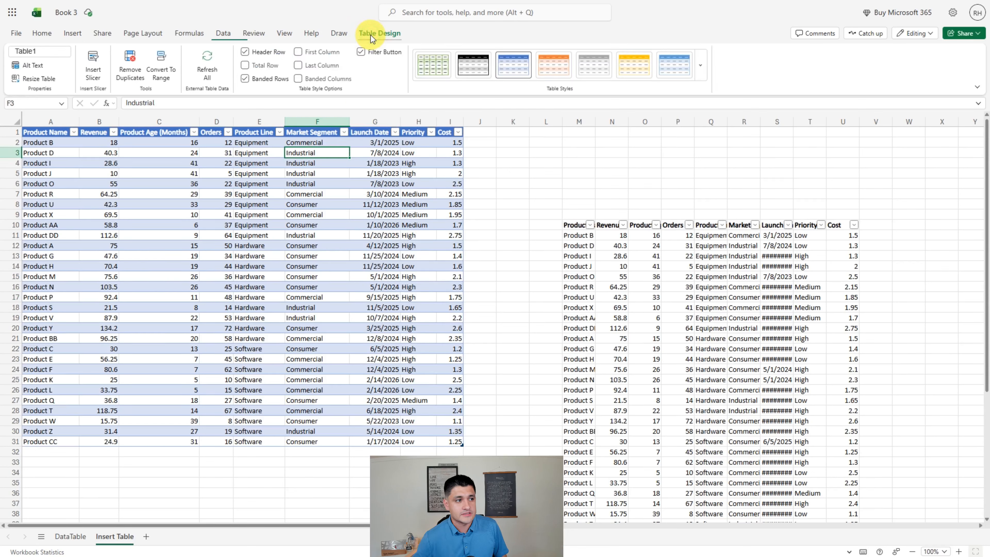
{"action": "left_click", "coordinate": [443, 65]}
{"action": "left_click", "coordinate": [320, 338]}
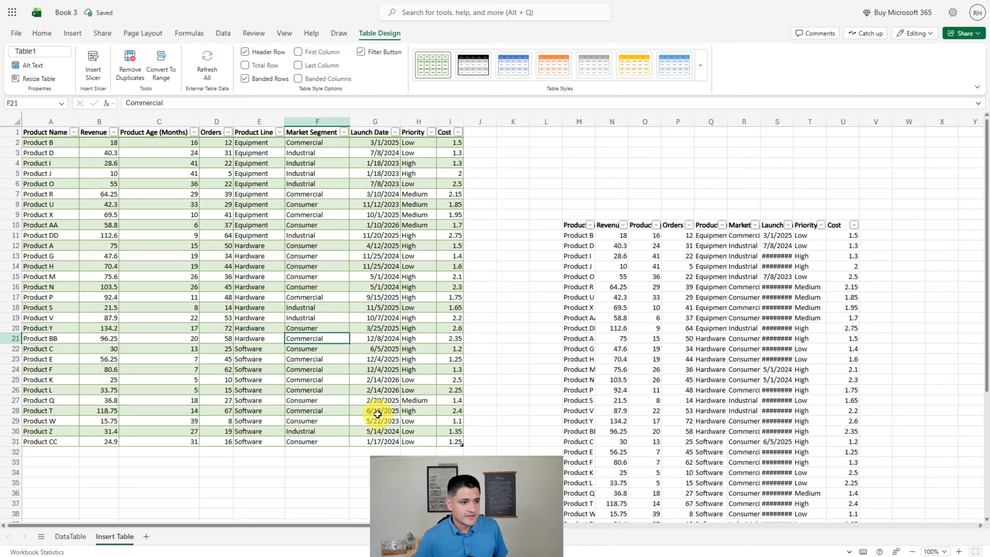
{"action": "left_click", "coordinate": [514, 69]}
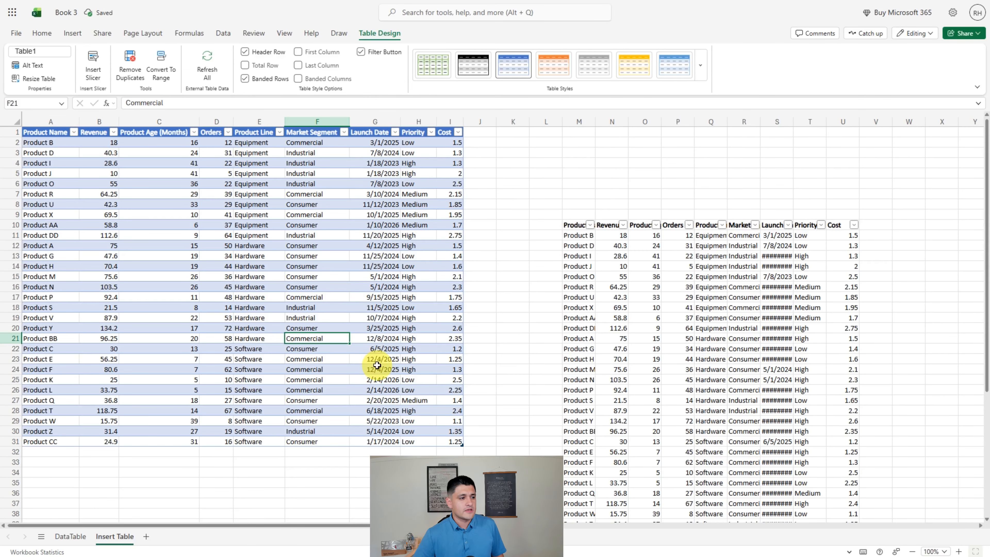
Convert the copied data range M10:U40 into a table with headers
{"action": "left_click", "coordinate": [214, 132]}
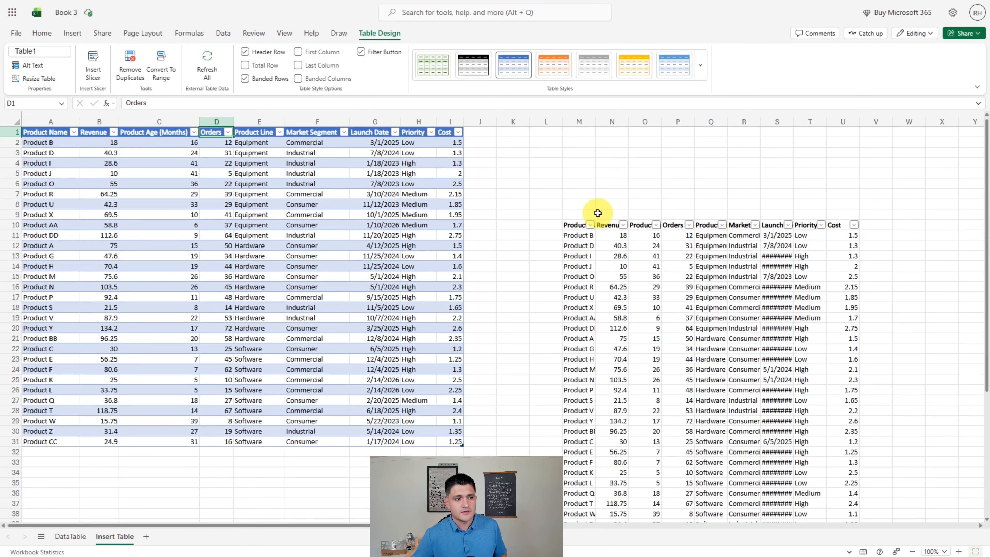
{"action": "left_click", "coordinate": [739, 306]}
{"action": "left_click", "coordinate": [73, 33]}
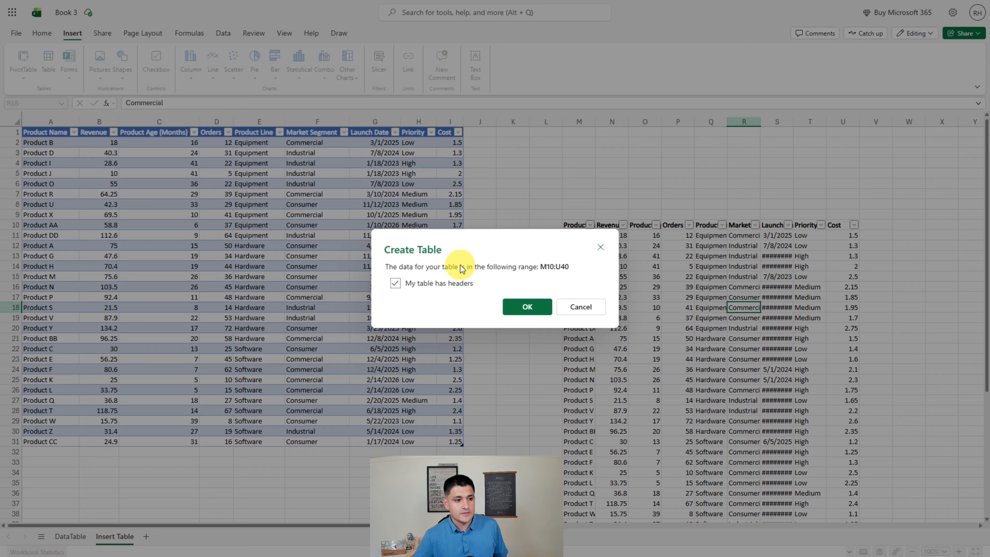
{"action": "left_click", "coordinate": [529, 305]}
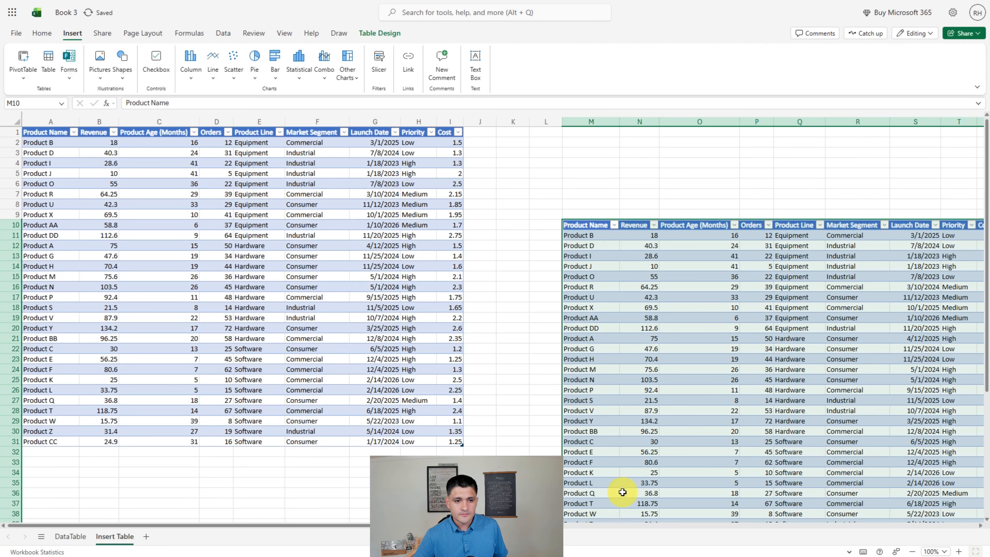
Sort the original table by Cost and the copied table by Revenue, both from largest to smallest
{"action": "left_click", "coordinate": [458, 132]}
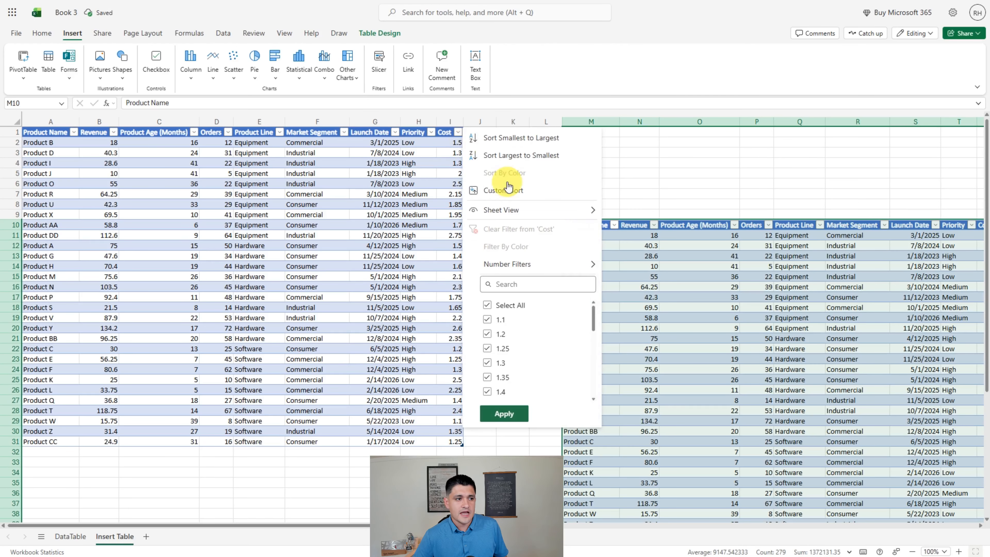
{"action": "left_click", "coordinate": [507, 156]}
{"action": "left_click", "coordinate": [653, 225]}
{"action": "left_click", "coordinate": [703, 248]}
Filter the original table's Market Segment column to Commercial only, and undo that filter
{"action": "left_click", "coordinate": [343, 276]}
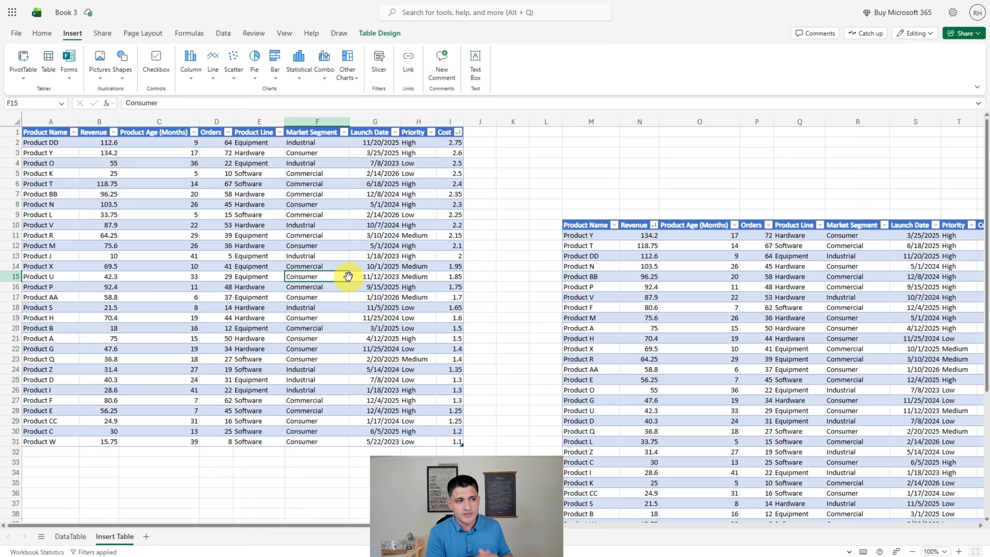
{"action": "left_click", "coordinate": [344, 131]}
{"action": "left_click", "coordinate": [395, 305]}
{"action": "left_click", "coordinate": [391, 321]}
{"action": "left_click", "coordinate": [391, 410]}
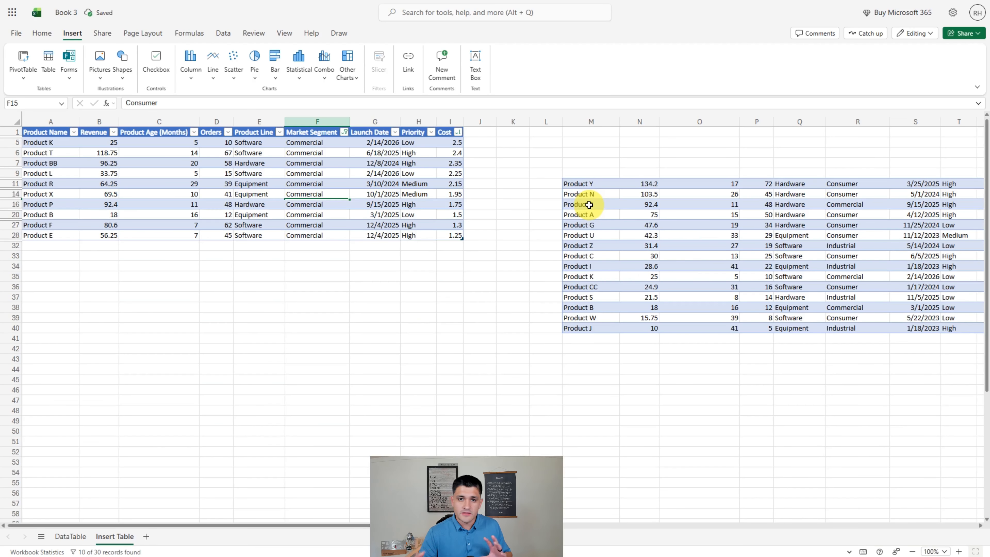
{"action": "left_click", "coordinate": [516, 289]}
{"action": "key", "text": "ctrl+z"}
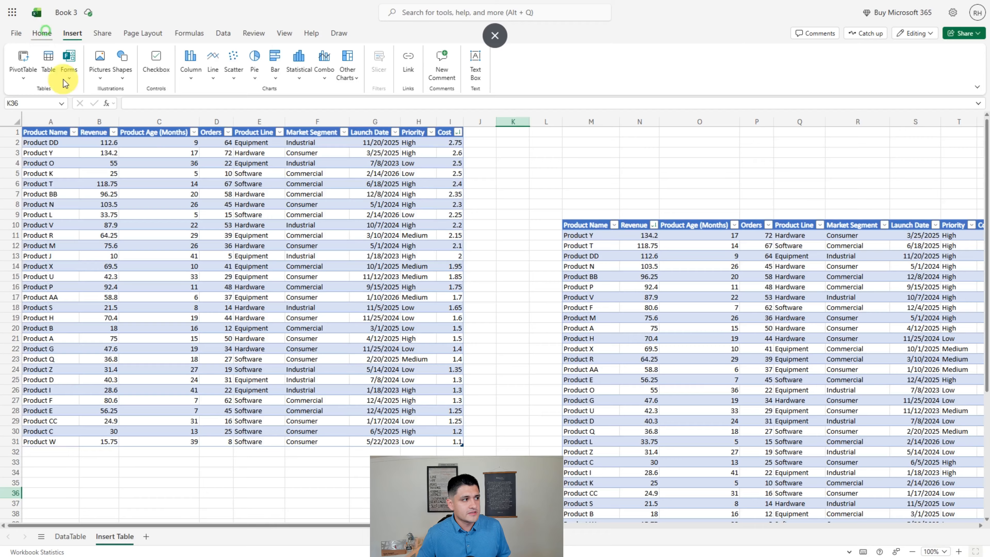
Auto-fit the column widths and row heights of the entire Insert Table sheet
{"action": "left_click", "coordinate": [42, 32]}
{"action": "left_click", "coordinate": [16, 121]}
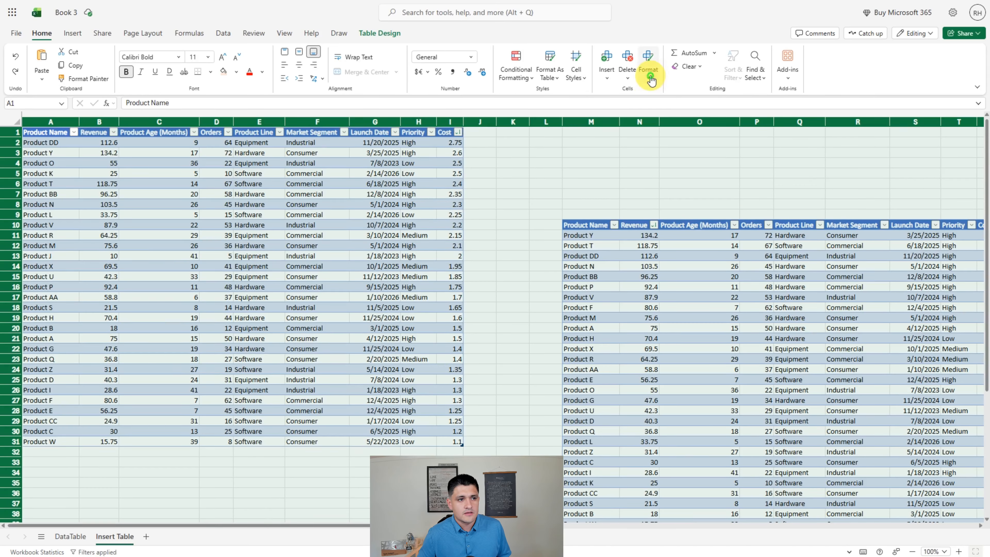
{"action": "left_click", "coordinate": [648, 66]}
{"action": "left_click", "coordinate": [664, 152]}
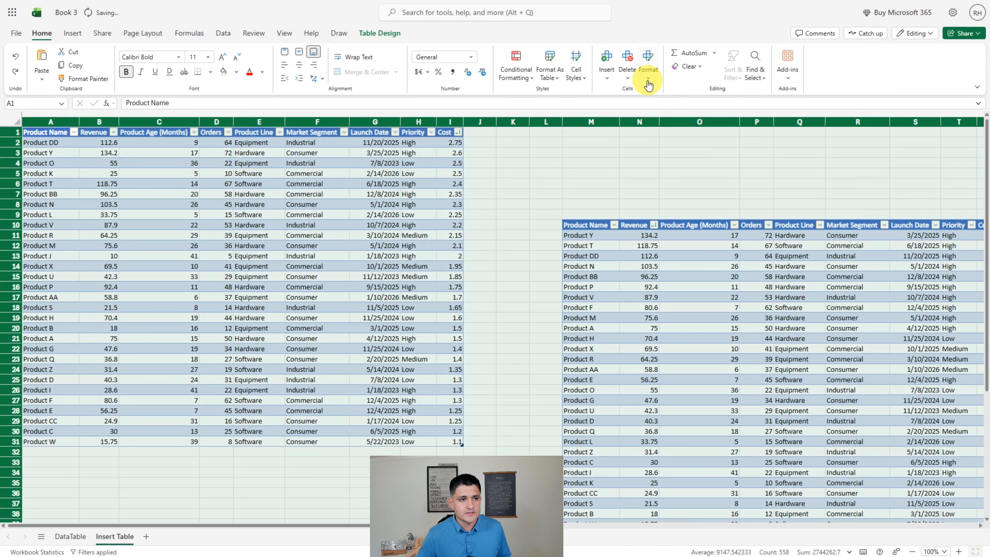
{"action": "left_click", "coordinate": [647, 69]}
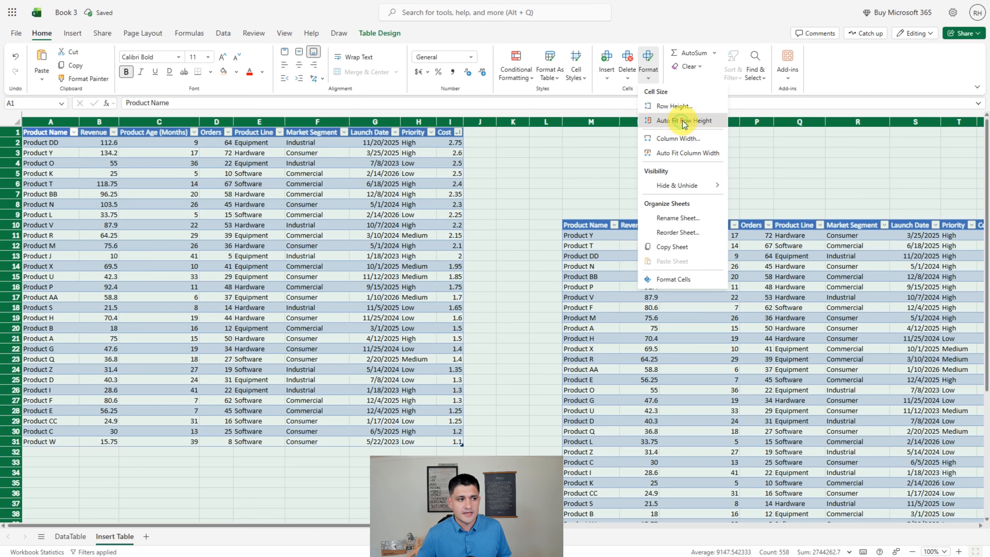
{"action": "left_click", "coordinate": [681, 122]}
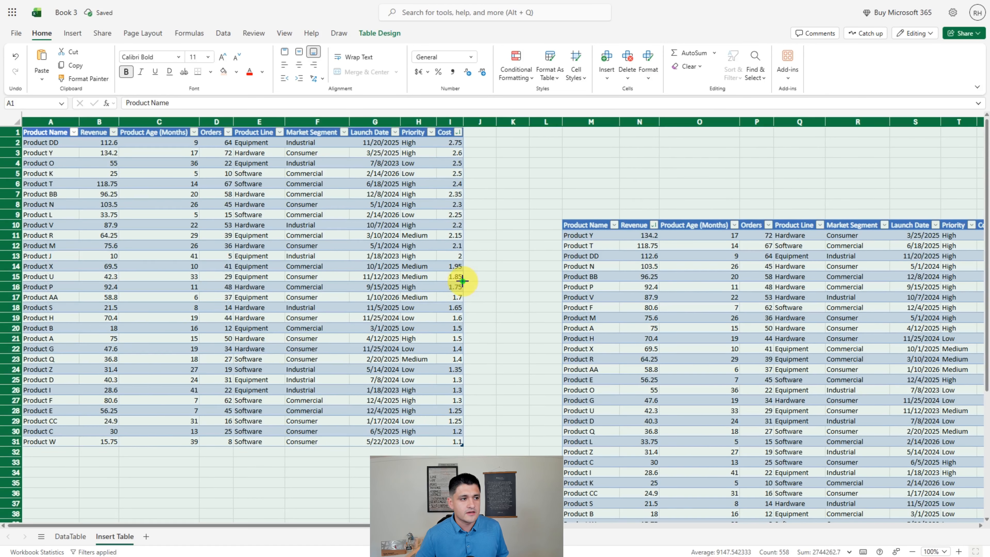
{"action": "left_click", "coordinate": [452, 276]}
Format the original table's Revenue column in the English (United States) dollar accounting format
{"action": "left_click_drag", "start_coordinate": [102, 145], "coordinate": [122, 435]}
{"action": "left_click", "coordinate": [141, 432]}
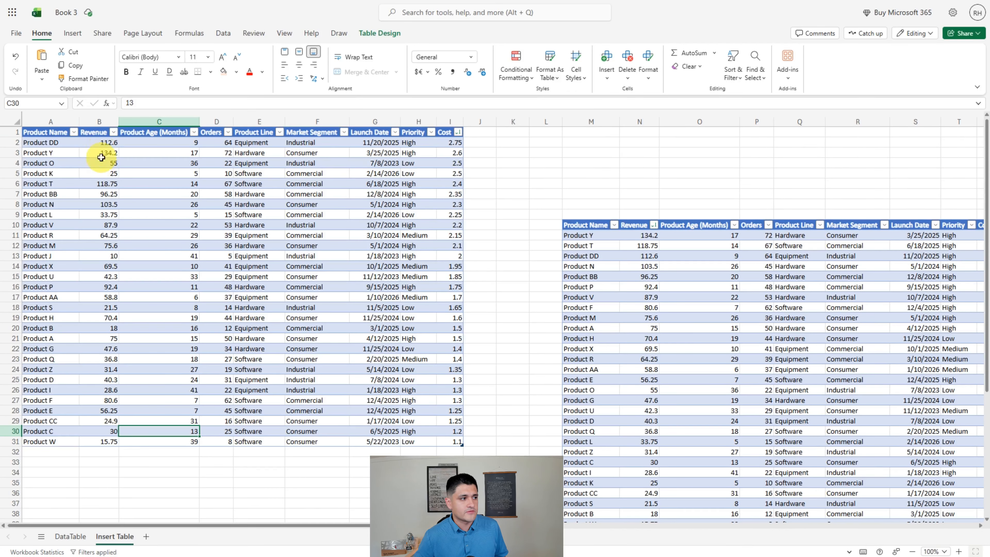
{"action": "left_click", "coordinate": [99, 143]}
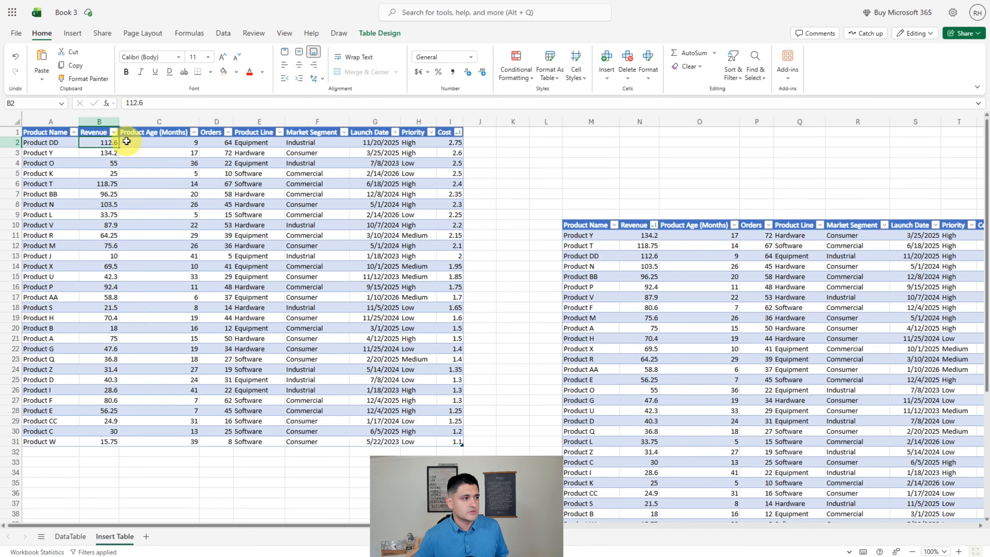
{"action": "left_click", "coordinate": [102, 122]}
{"action": "left_click", "coordinate": [438, 74]}
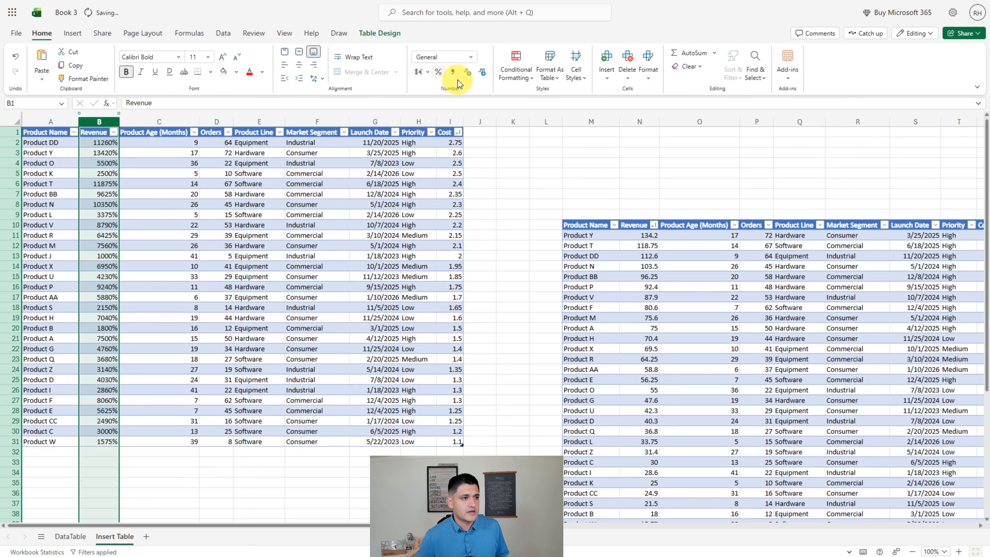
{"action": "left_click", "coordinate": [424, 72]}
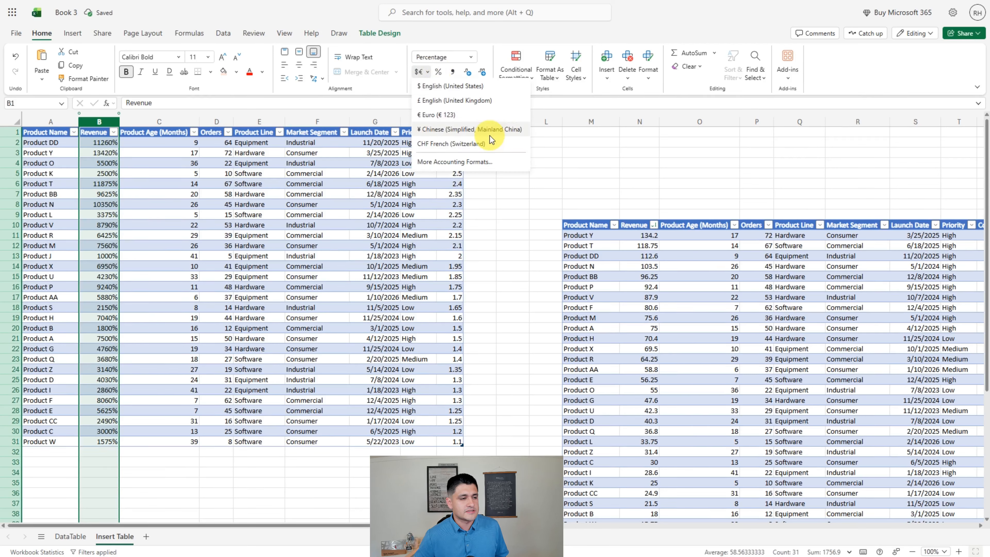
{"action": "left_click", "coordinate": [439, 87]}
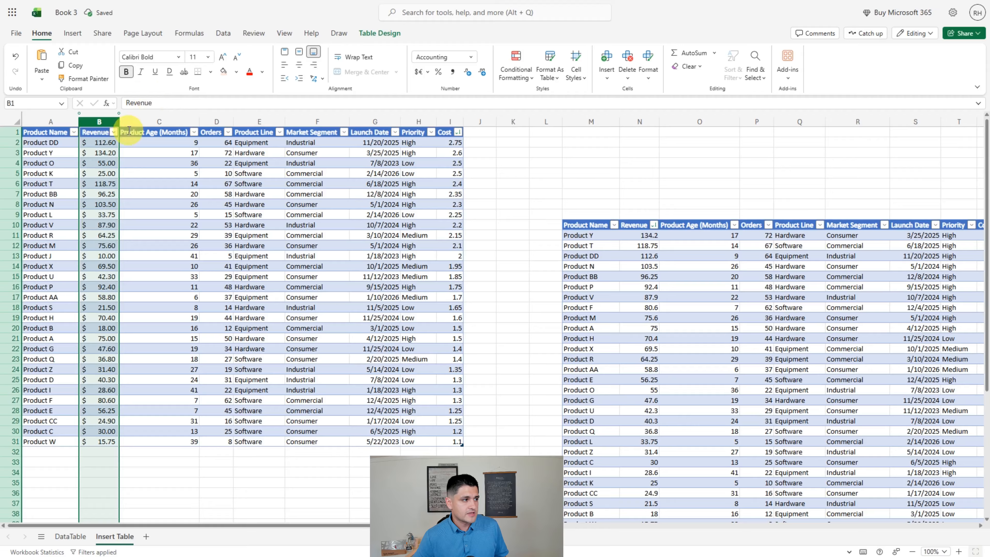
Apply the Short Date format to the original table's Launch Date column
{"action": "left_click", "coordinate": [374, 121]}
{"action": "left_click", "coordinate": [473, 59]}
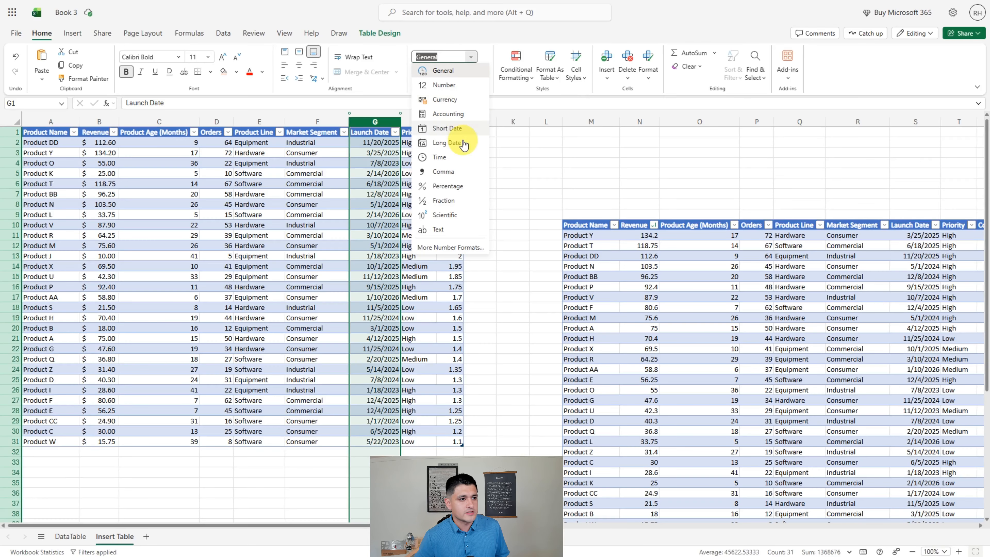
{"action": "left_click", "coordinate": [449, 127]}
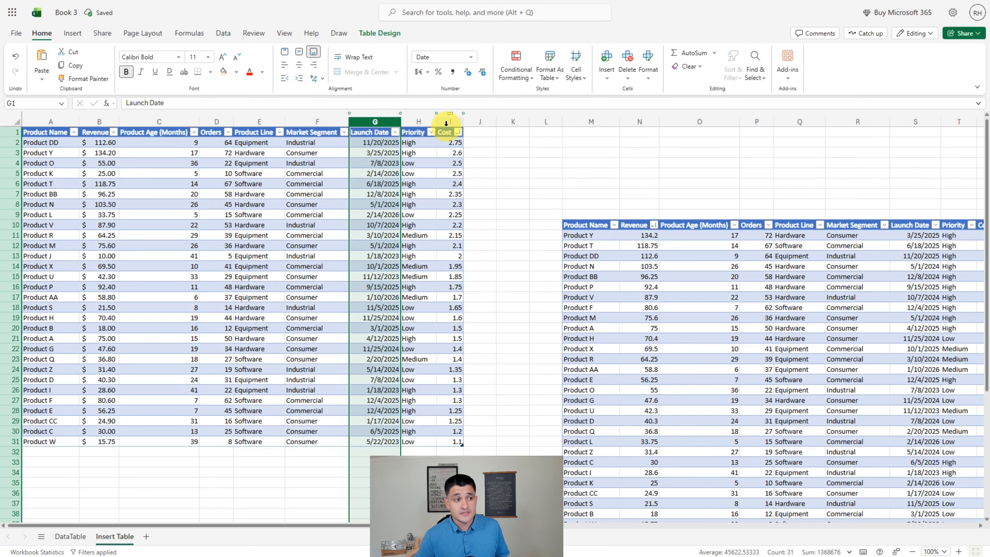
Format the original table's Cost column in the English (United States) dollar accounting format
{"action": "left_click", "coordinate": [450, 121]}
{"action": "left_click", "coordinate": [419, 73]}
{"action": "left_click", "coordinate": [440, 86]}
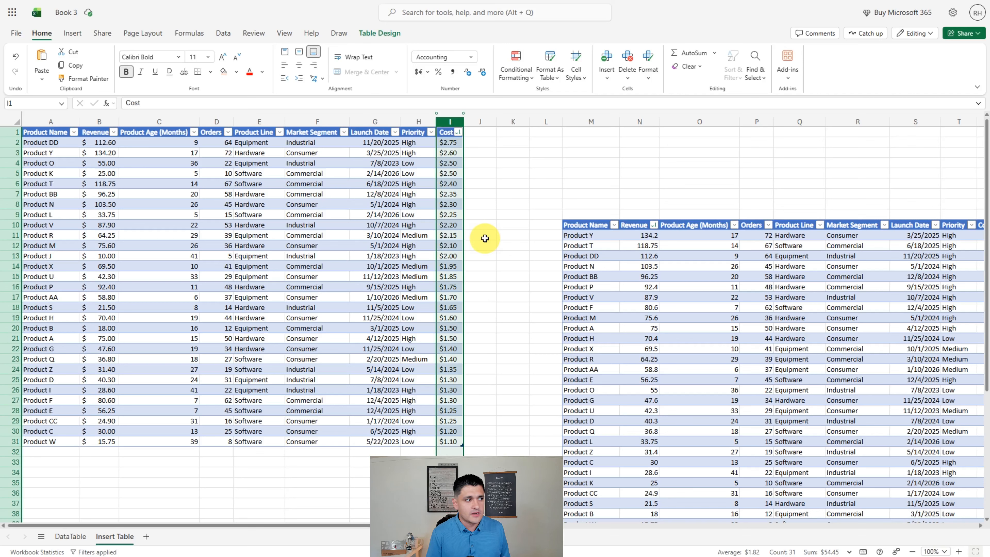
{"action": "left_click", "coordinate": [72, 33]}
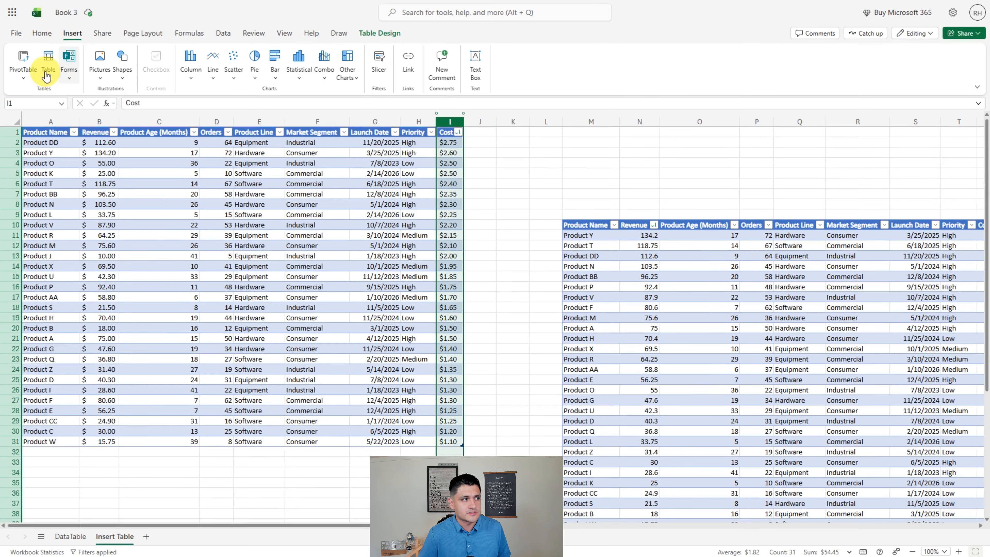